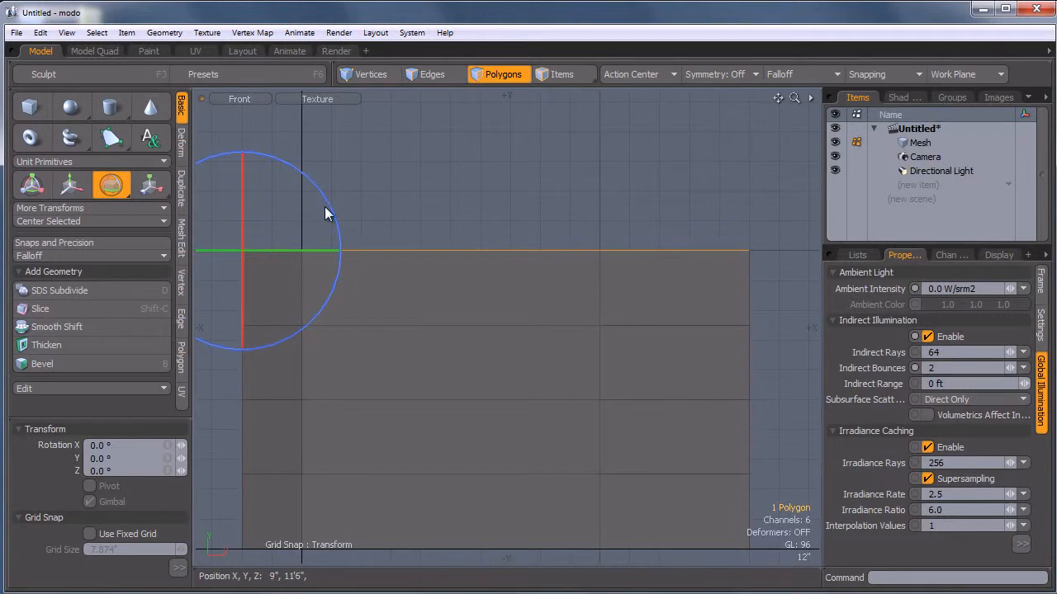
Try to tilt the ceiling polygon by rotating it 23.5° about Z in the front view, and undo the rotation.
{"action": "left_click_drag", "start_coordinate": [324, 214], "coordinate": [290, 175]}
{"action": "left_click_drag", "start_coordinate": [360, 203], "coordinate": [349, 203], "text": "ctrl+alt"}
{"action": "left_click_drag", "start_coordinate": [607, 254], "coordinate": [603, 373], "text": "alt+shift"}
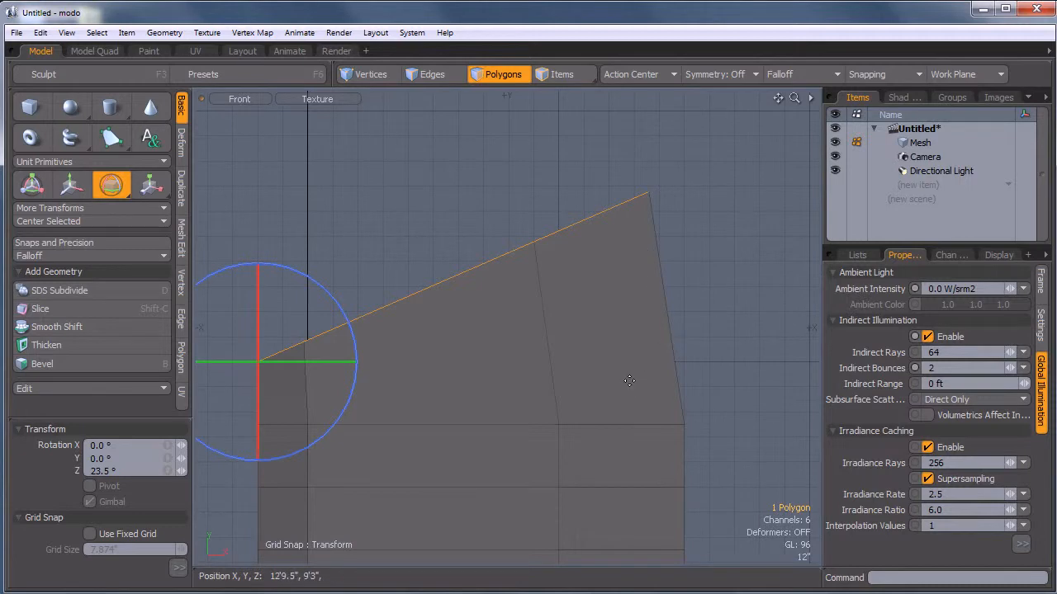
{"action": "key", "text": "ctrl+z"}
{"action": "key", "text": "space"}
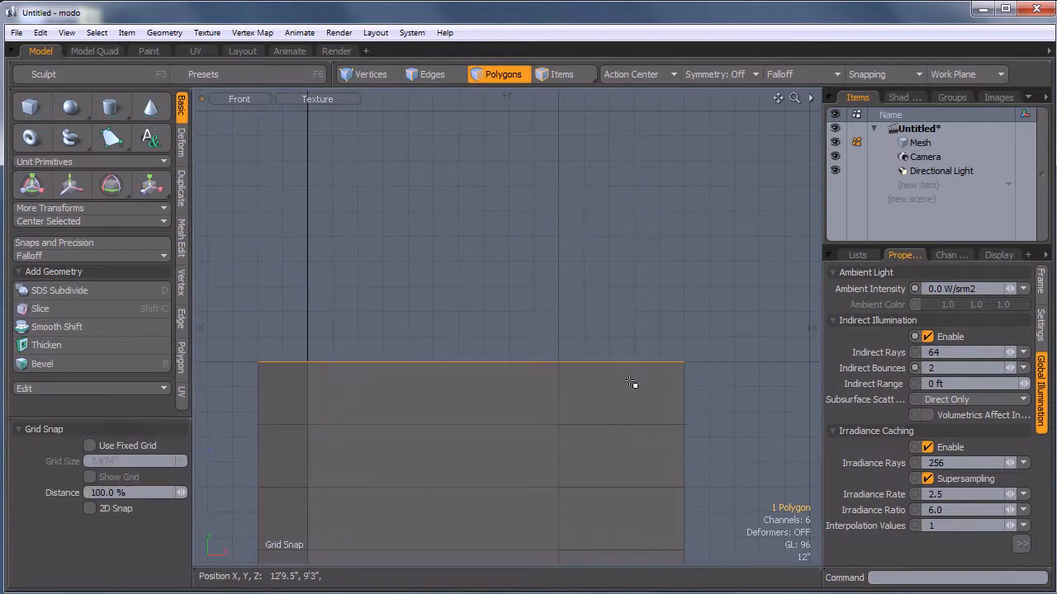
In the perspective view, slope the ceiling polygon by moving it up 4 ft in Y with a Linear falloff applied.
{"action": "key", "text": "ctrl+space"}
{"action": "left_click", "coordinate": [741, 243]}
{"action": "left_click_drag", "start_coordinate": [568, 392], "coordinate": [578, 303], "text": "alt+shift"}
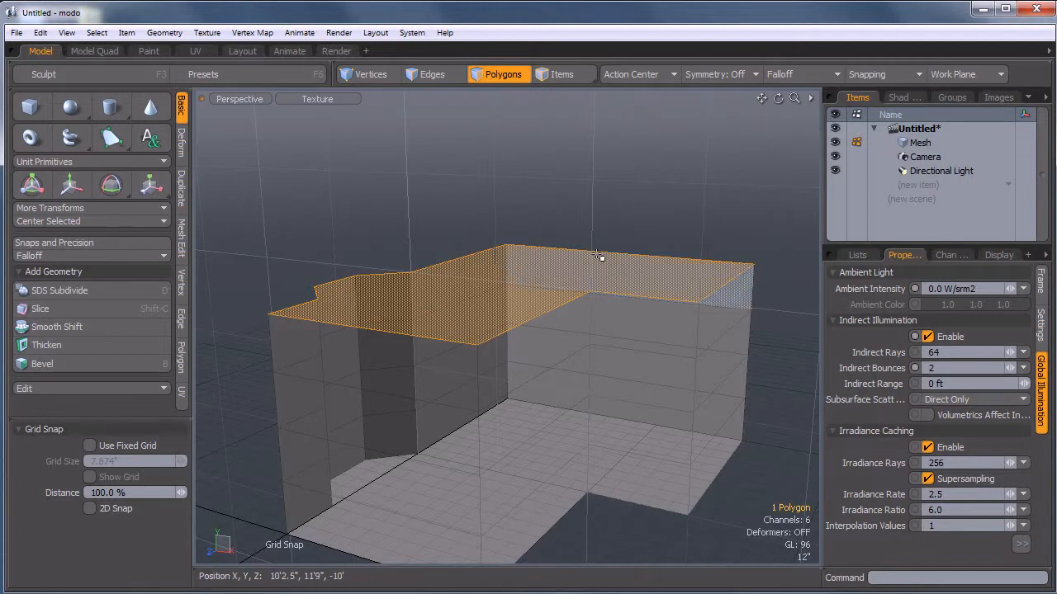
{"action": "key", "text": "w"}
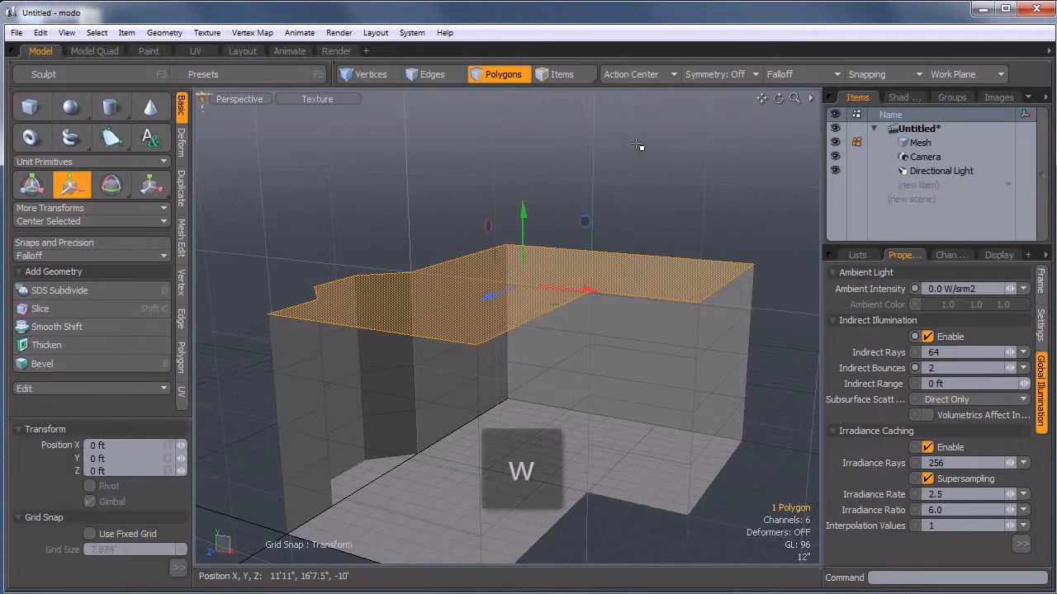
{"action": "left_click_drag", "start_coordinate": [526, 231], "coordinate": [523, 283]}
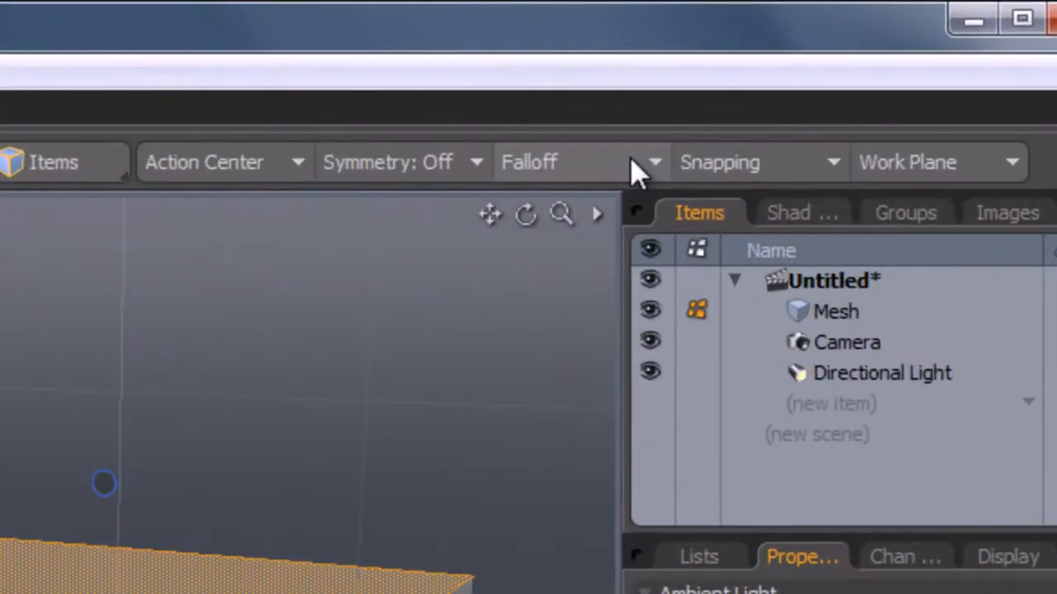
{"action": "left_click", "coordinate": [566, 165]}
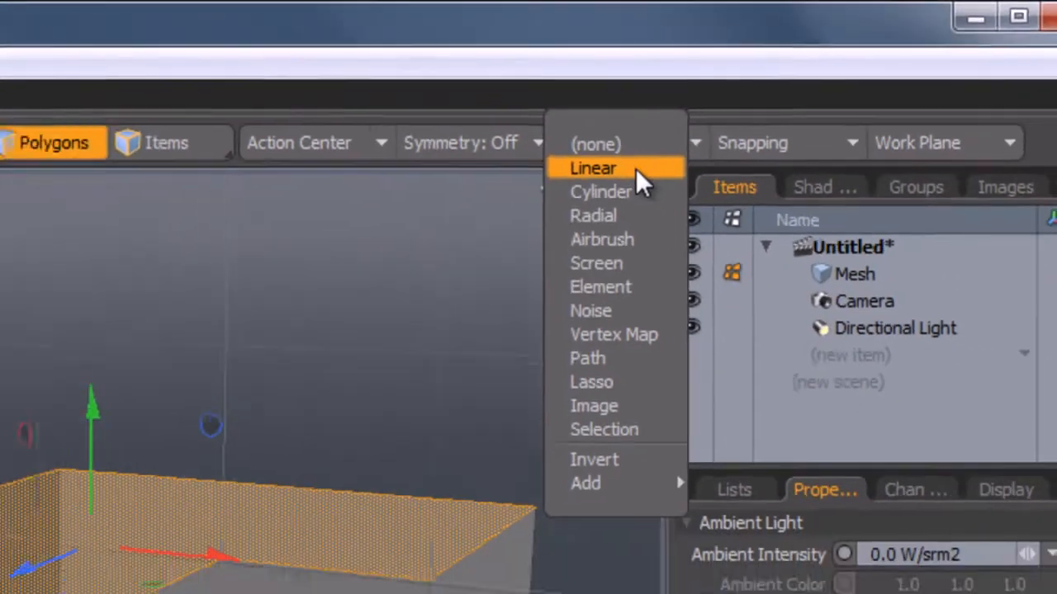
{"action": "left_click", "coordinate": [635, 170]}
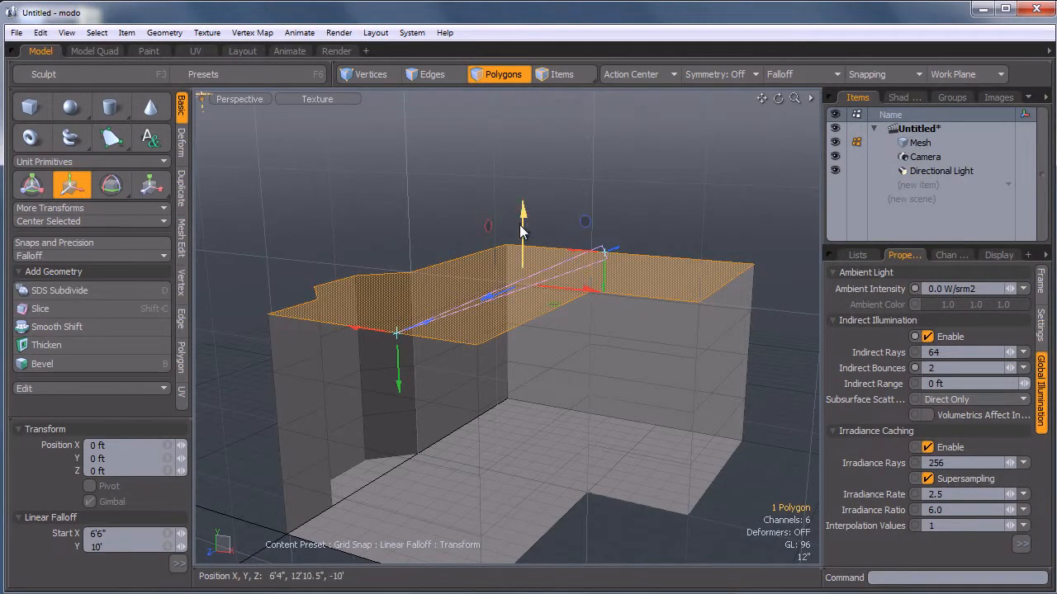
{"action": "left_click_drag", "start_coordinate": [523, 234], "coordinate": [522, 151]}
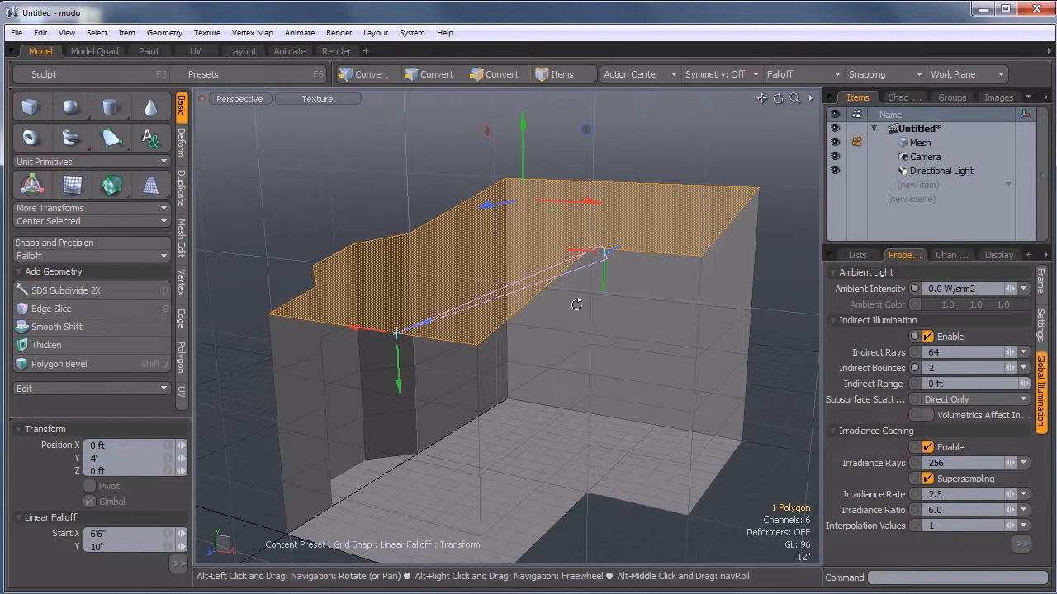
Inspect the sloped ceiling and fit the linear falloff to the X axis with Auto Size, trying Y and Z first.
{"action": "left_click_drag", "start_coordinate": [578, 300], "coordinate": [560, 368], "text": "alt"}
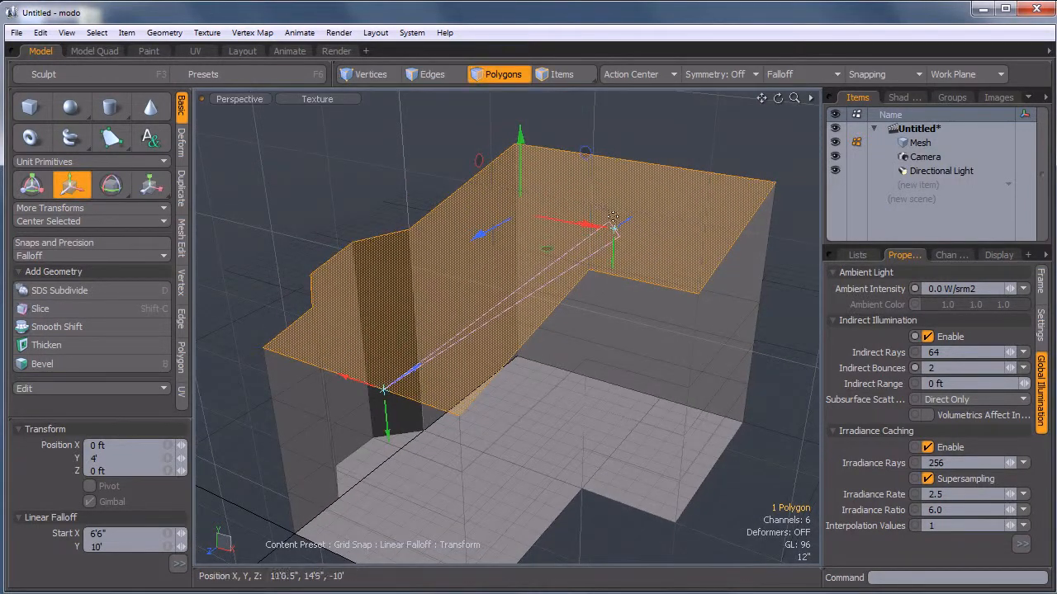
{"action": "left_click_drag", "start_coordinate": [484, 200], "coordinate": [377, 271], "text": "alt"}
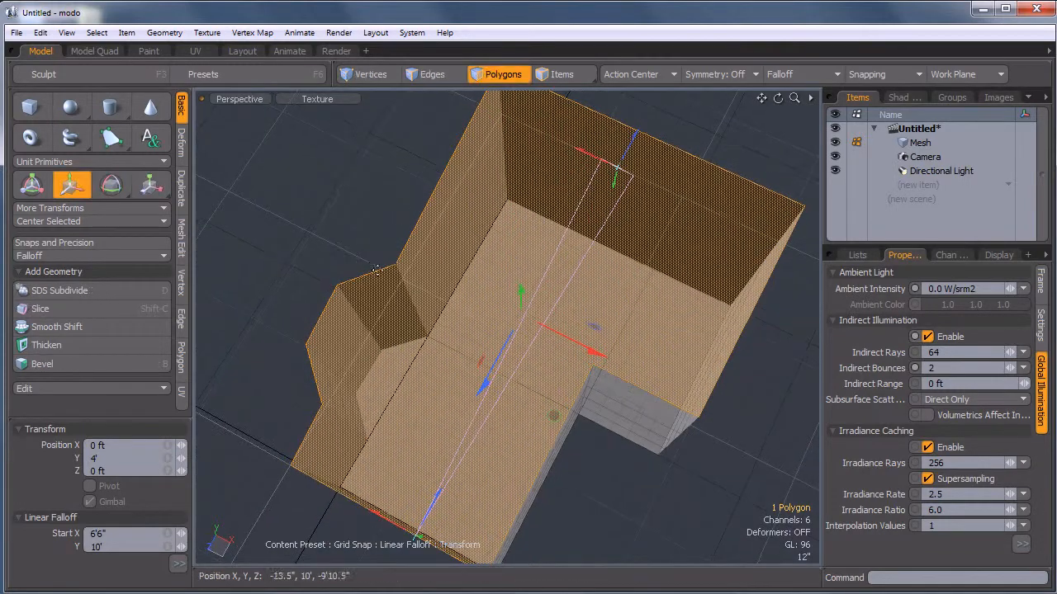
{"action": "left_click_drag", "start_coordinate": [642, 465], "coordinate": [483, 407], "text": "alt"}
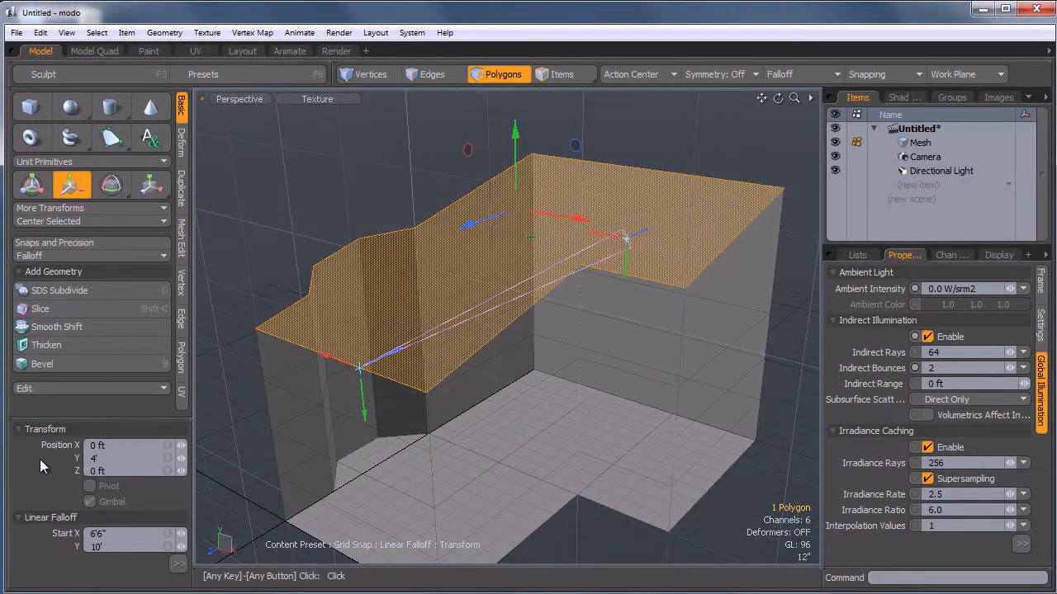
{"action": "scroll", "coordinate": [39, 459], "scroll_direction": "down", "scroll_amount": 5}
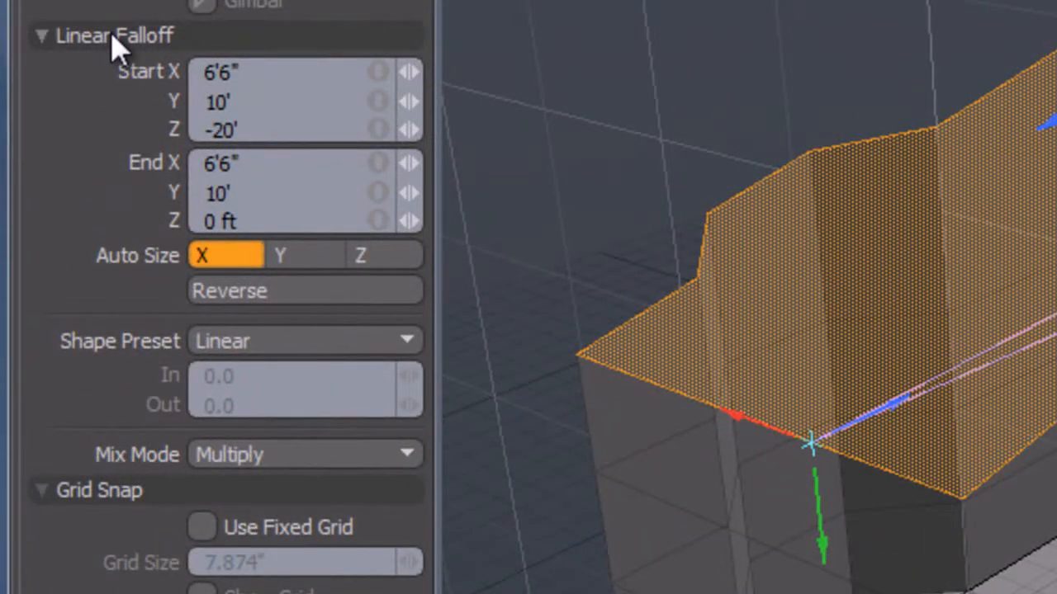
{"action": "left_click", "coordinate": [307, 256]}
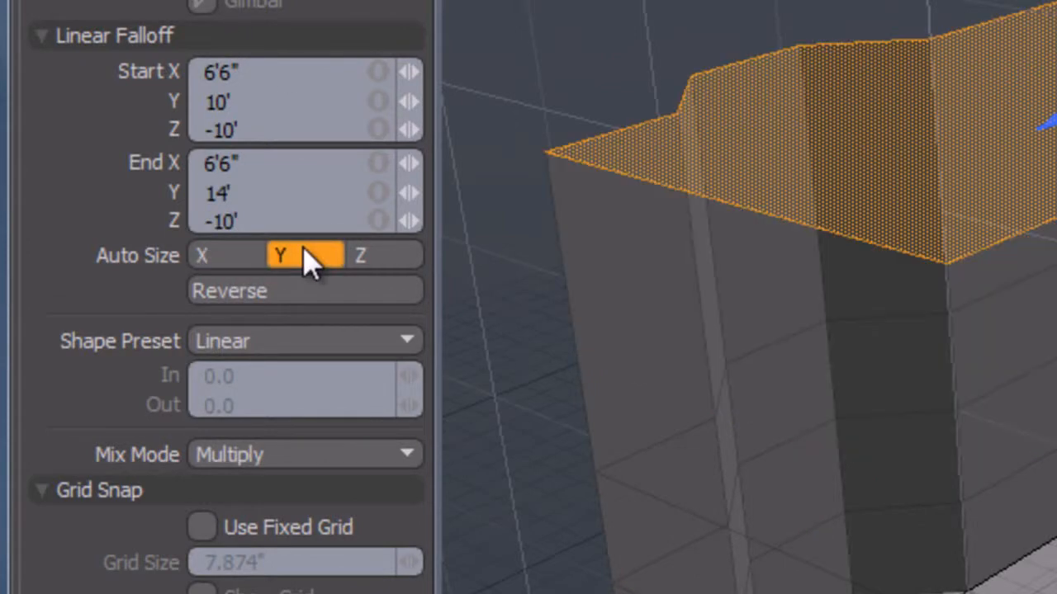
{"action": "left_click", "coordinate": [382, 258]}
{"action": "left_click", "coordinate": [227, 257]}
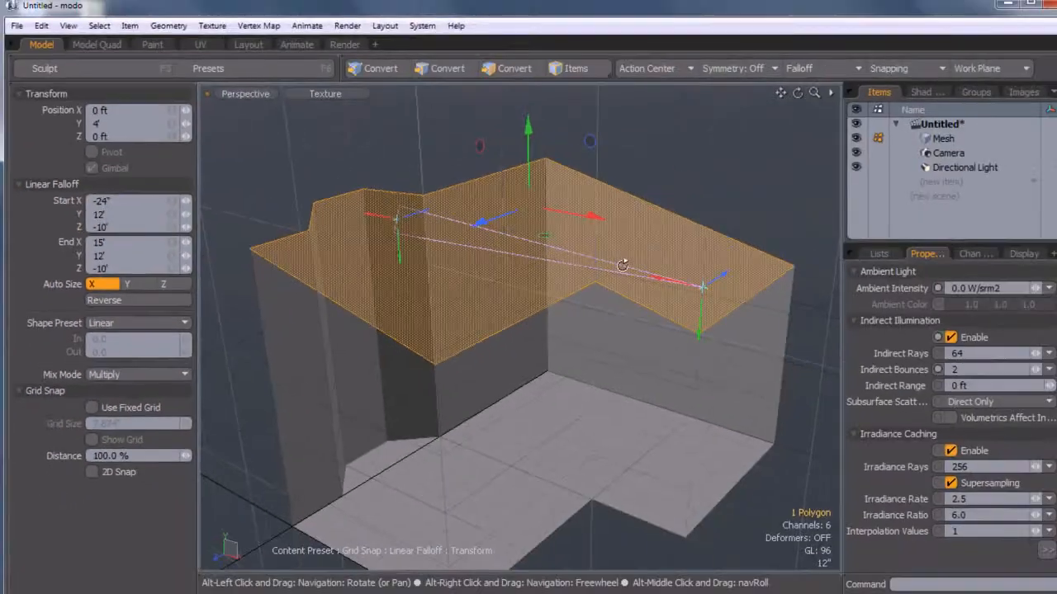
{"action": "left_click_drag", "start_coordinate": [622, 259], "coordinate": [218, 311], "text": "alt"}
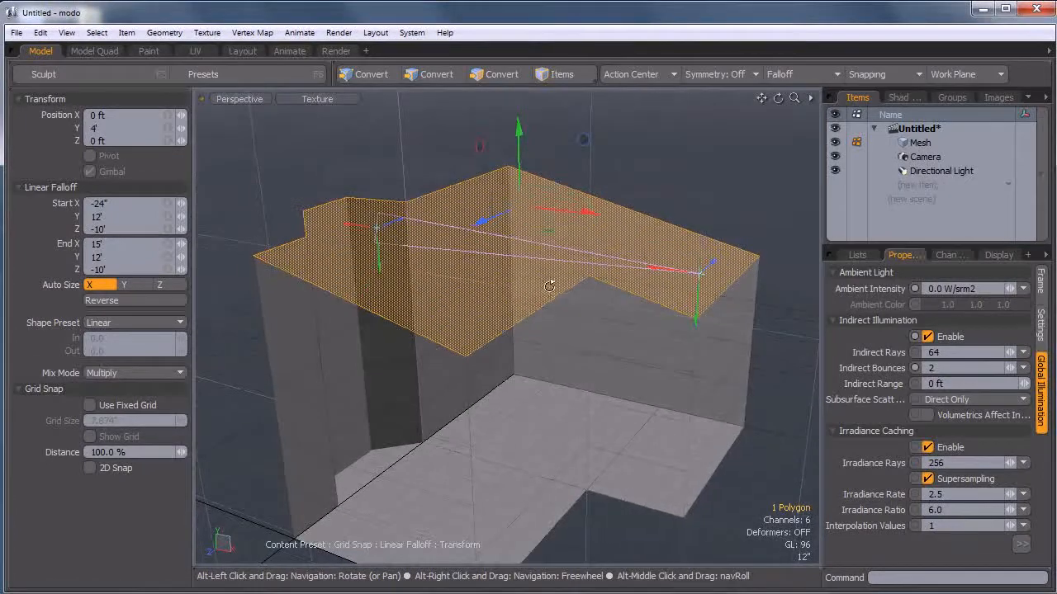
Reverse the linear falloff so the slope runs the opposite way, and move the ceiling polygon further up in Y.
{"action": "left_click", "coordinate": [169, 305]}
{"action": "left_click_drag", "start_coordinate": [508, 408], "coordinate": [703, 218], "text": "alt"}
{"action": "left_click_drag", "start_coordinate": [528, 195], "coordinate": [528, 152]}
{"action": "left_click_drag", "start_coordinate": [710, 169], "coordinate": [477, 322], "text": "alt"}
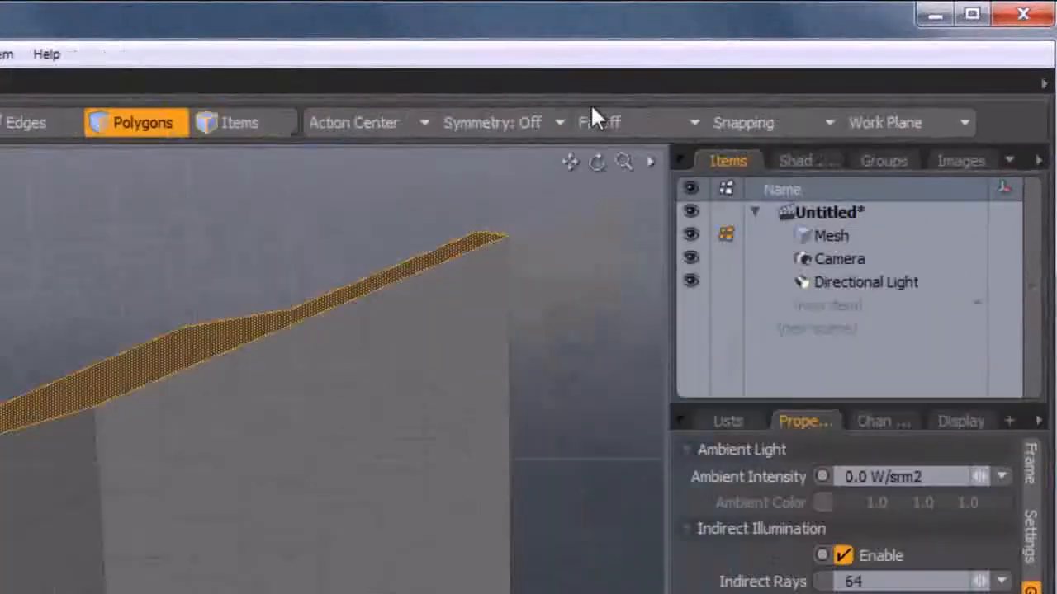
Turn off the falloff and lower the entire sloped ceiling polygon by about 12 inches in Y.
{"action": "left_click", "coordinate": [786, 74]}
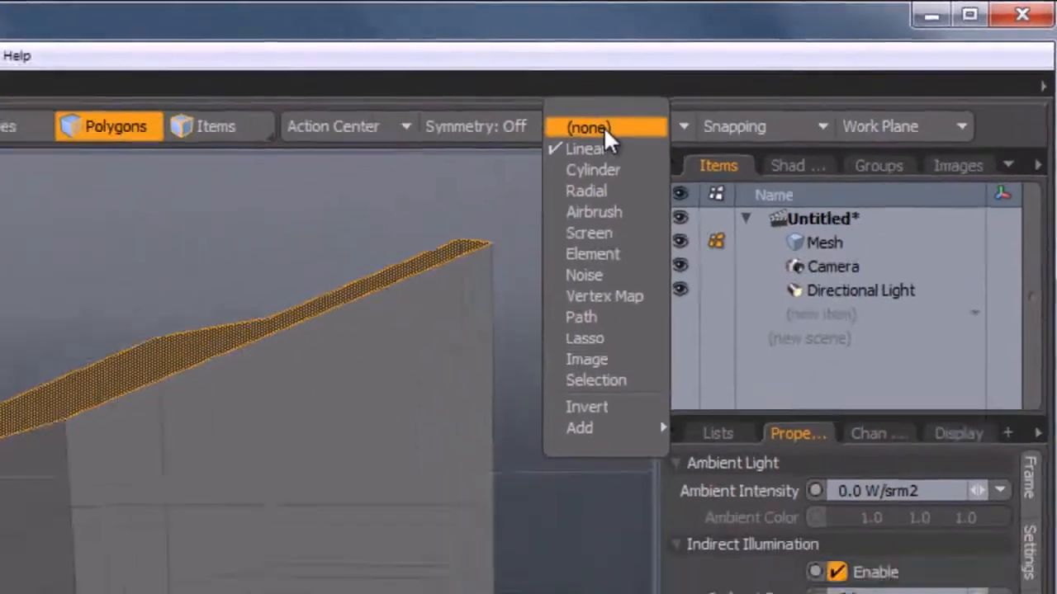
{"action": "left_click", "coordinate": [517, 147]}
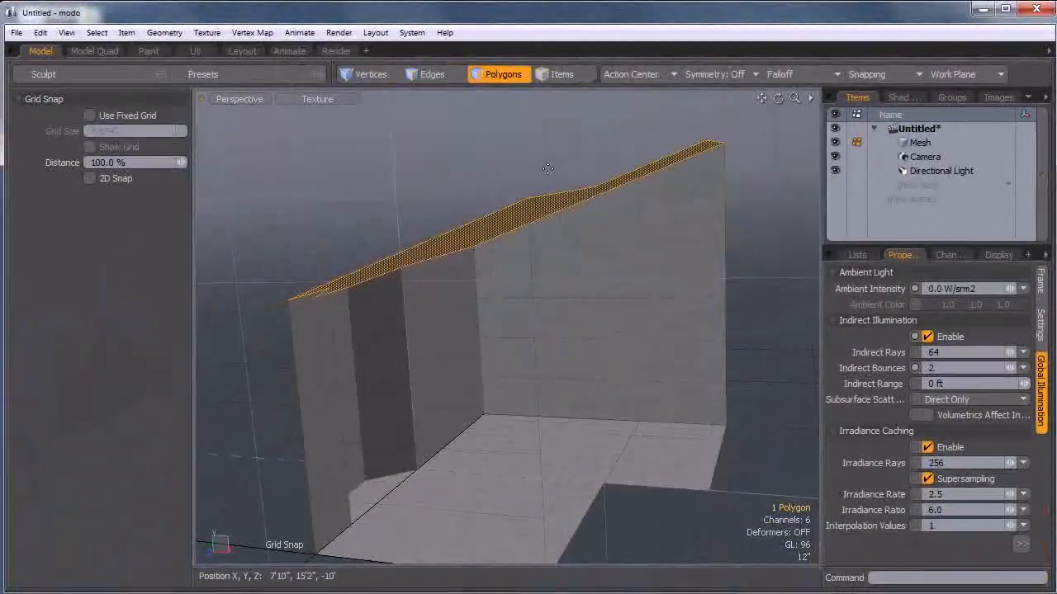
{"action": "left_click_drag", "start_coordinate": [517, 169], "coordinate": [519, 190]}
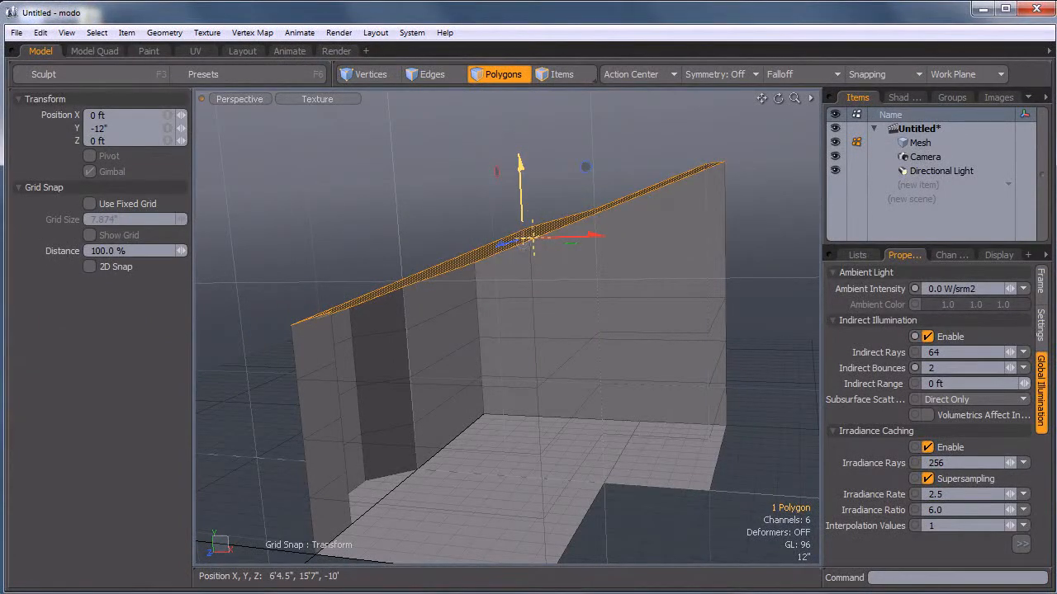
{"action": "left_click_drag", "start_coordinate": [525, 241], "coordinate": [523, 253]}
{"action": "key", "text": "space"}
{"action": "left_click_drag", "start_coordinate": [519, 193], "coordinate": [593, 317], "text": "alt"}
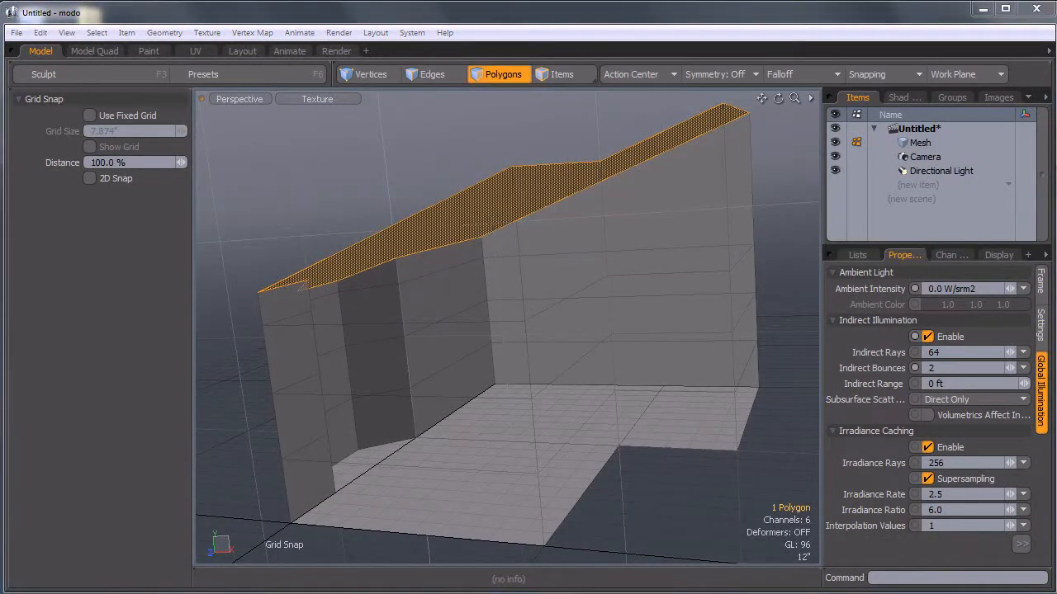
Select only the narrow upper polygon of the wall under the ceiling's low edge and align the work plane to it.
{"action": "left_click_drag", "start_coordinate": [516, 350], "coordinate": [363, 370], "text": "alt"}
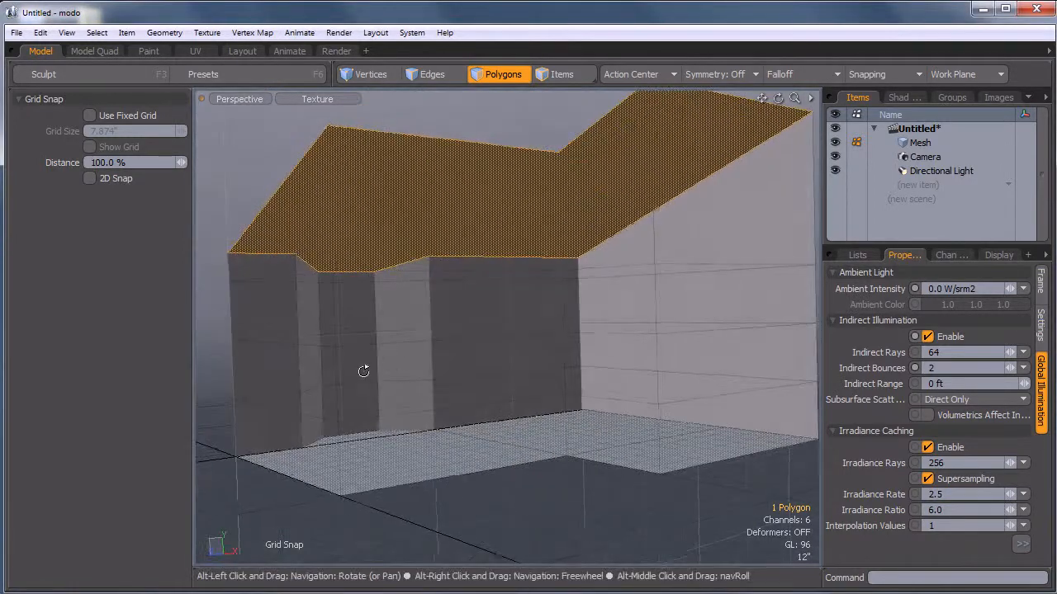
{"action": "left_click_drag", "start_coordinate": [687, 228], "coordinate": [738, 238], "text": "alt"}
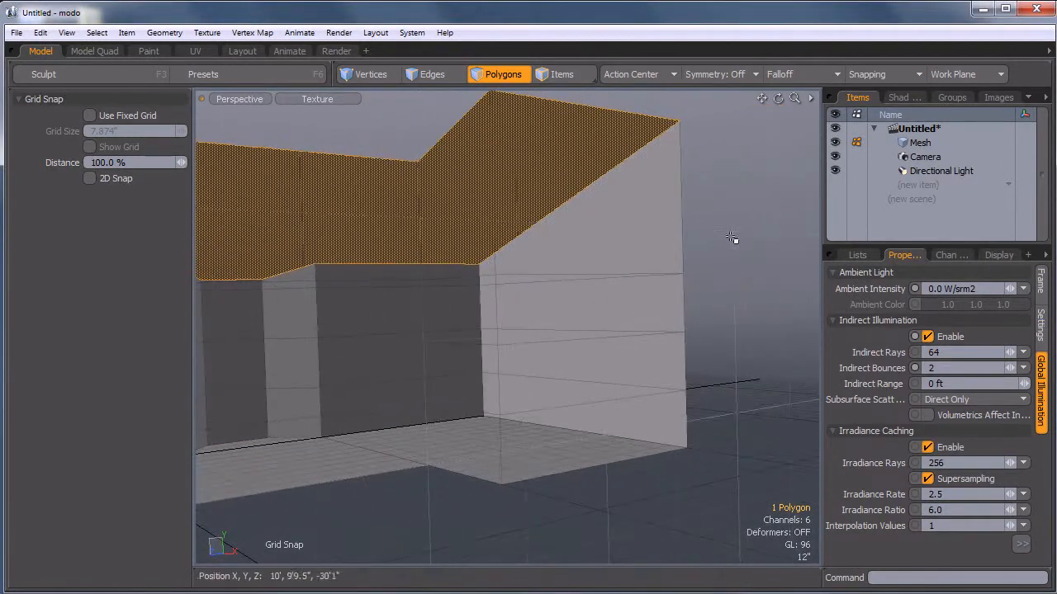
{"action": "left_click", "coordinate": [738, 238]}
{"action": "left_click_drag", "start_coordinate": [547, 253], "coordinate": [585, 286], "text": "alt"}
{"action": "left_click_drag", "start_coordinate": [391, 311], "coordinate": [453, 333], "text": "ctrl+alt"}
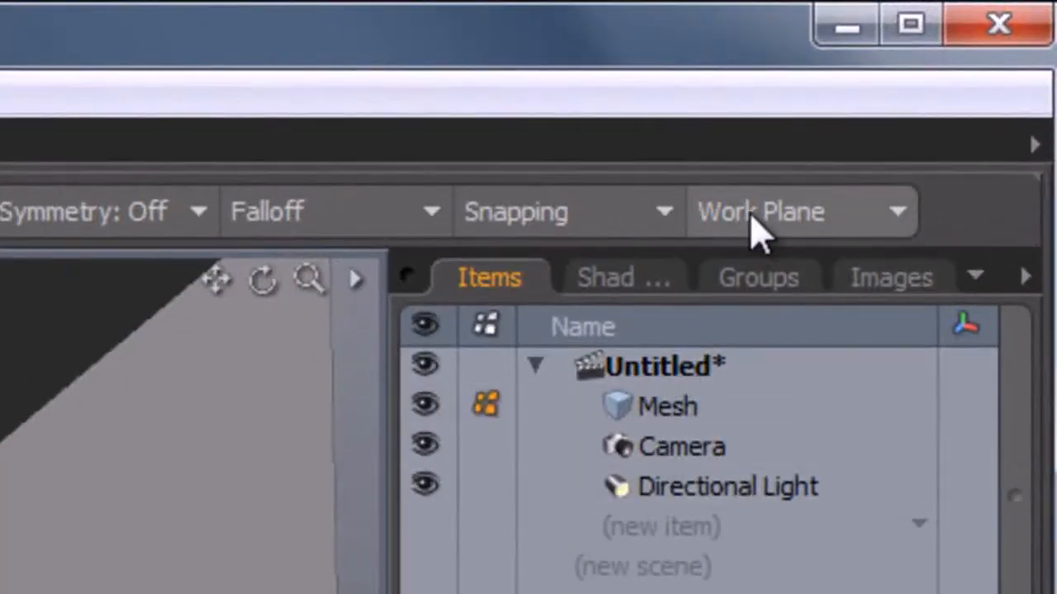
{"action": "left_click", "coordinate": [791, 182]}
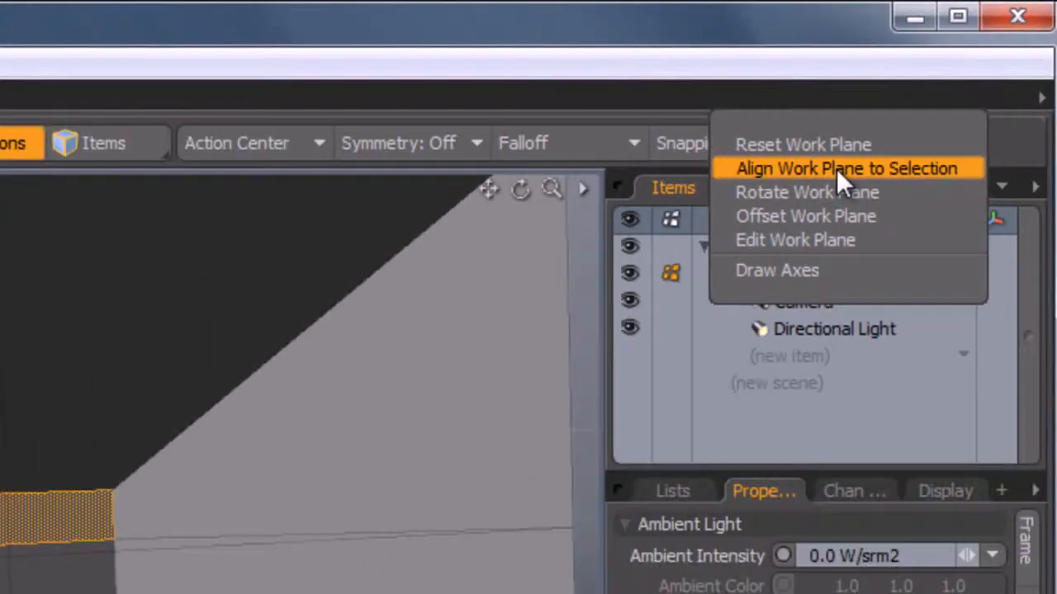
{"action": "left_click", "coordinate": [732, 252]}
Draw a cube base of about 2.75 by 4.75 inches on the wall, at the ceiling corner next to the end wall.
{"action": "left_click_drag", "start_coordinate": [613, 260], "coordinate": [547, 366], "text": "alt"}
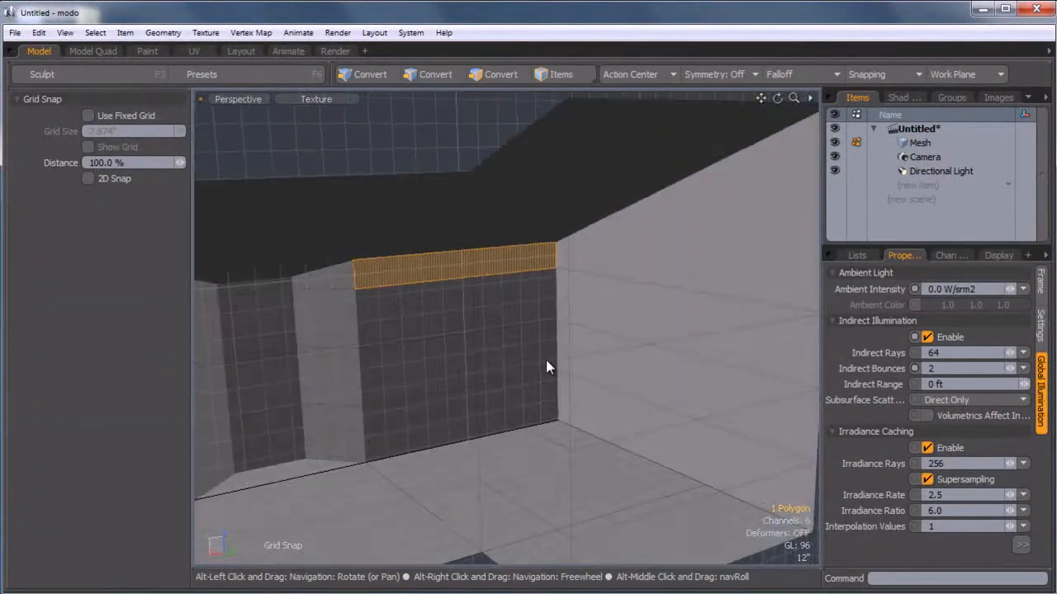
{"action": "left_click_drag", "start_coordinate": [515, 243], "coordinate": [644, 220], "text": "ctrl+alt"}
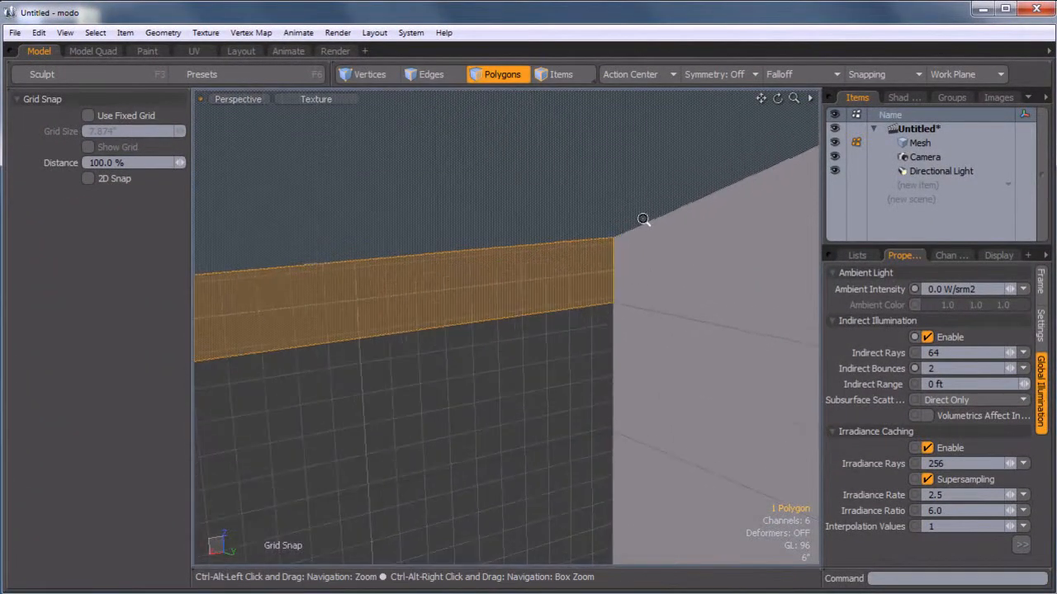
{"action": "left_click_drag", "start_coordinate": [540, 333], "coordinate": [398, 224], "text": "alt+shift"}
{"action": "left_click_drag", "start_coordinate": [538, 163], "coordinate": [702, 156], "text": "ctrl+alt"}
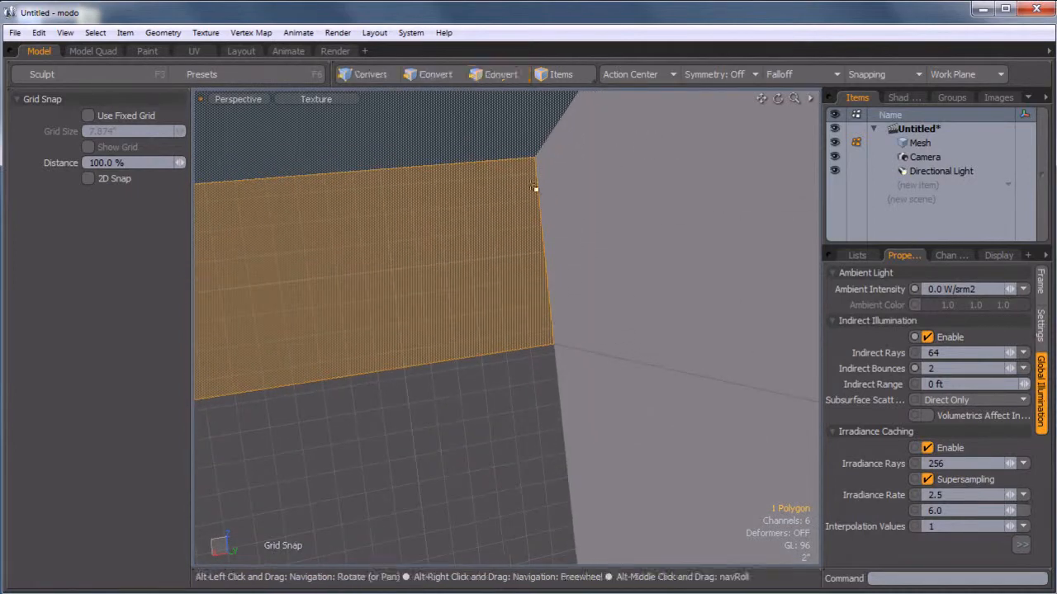
{"action": "left_click_drag", "start_coordinate": [532, 157], "coordinate": [674, 151], "text": "ctrl+alt"}
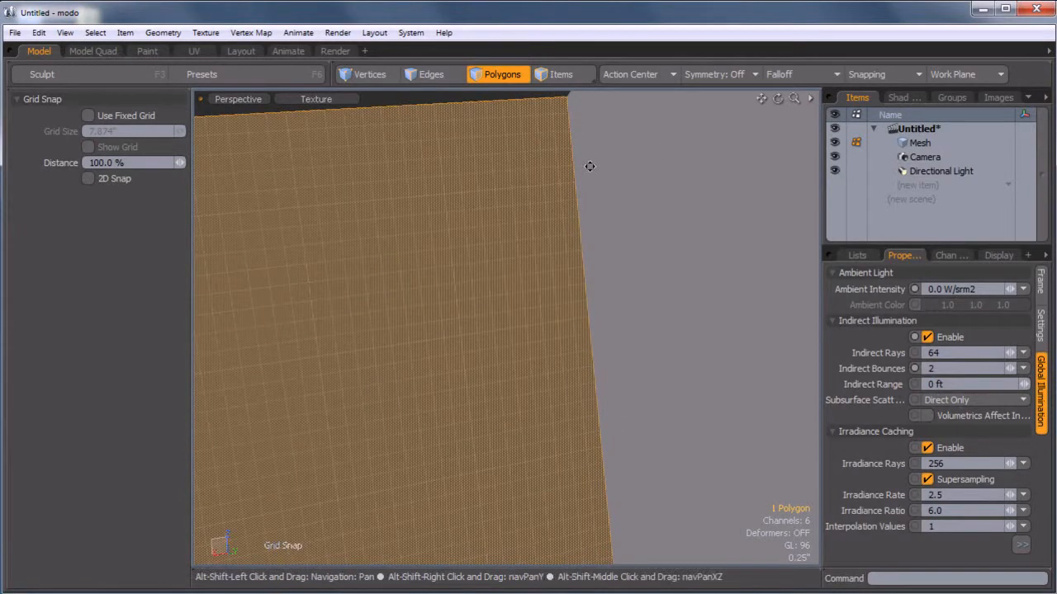
{"action": "left_click_drag", "start_coordinate": [590, 168], "coordinate": [587, 222], "text": "alt+shift"}
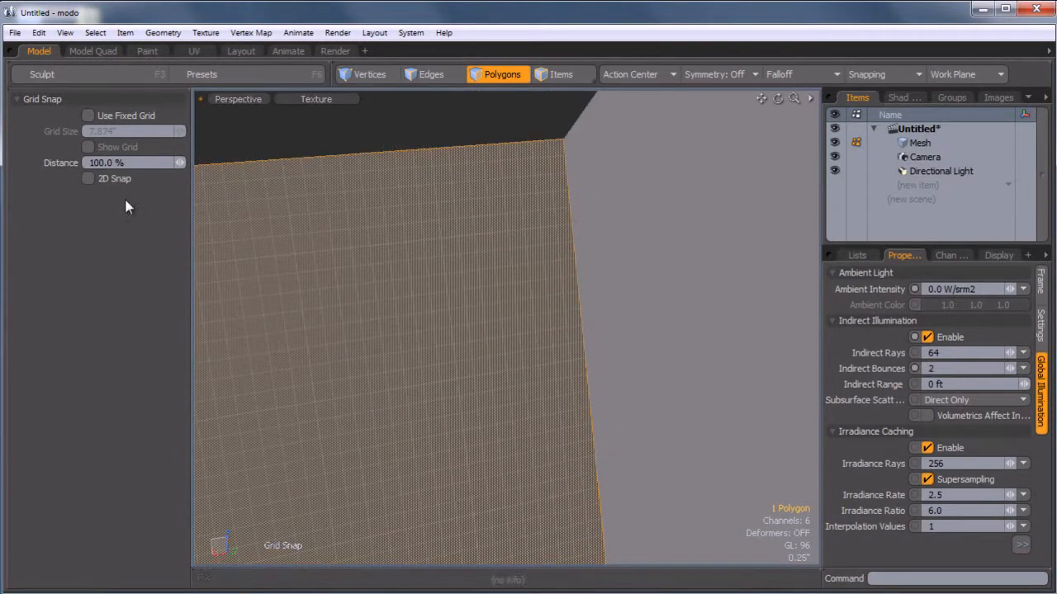
{"action": "key", "text": "0"}
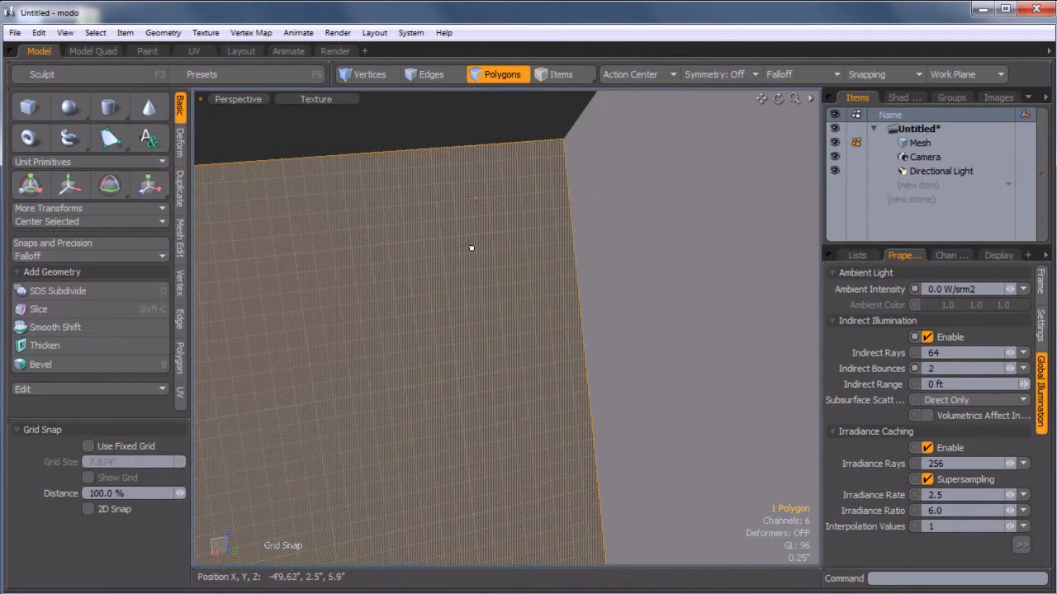
{"action": "key", "text": "q"}
{"action": "key", "text": "Escape"}
{"action": "key", "text": "c"}
{"action": "left_click_drag", "start_coordinate": [563, 142], "coordinate": [549, 159]}
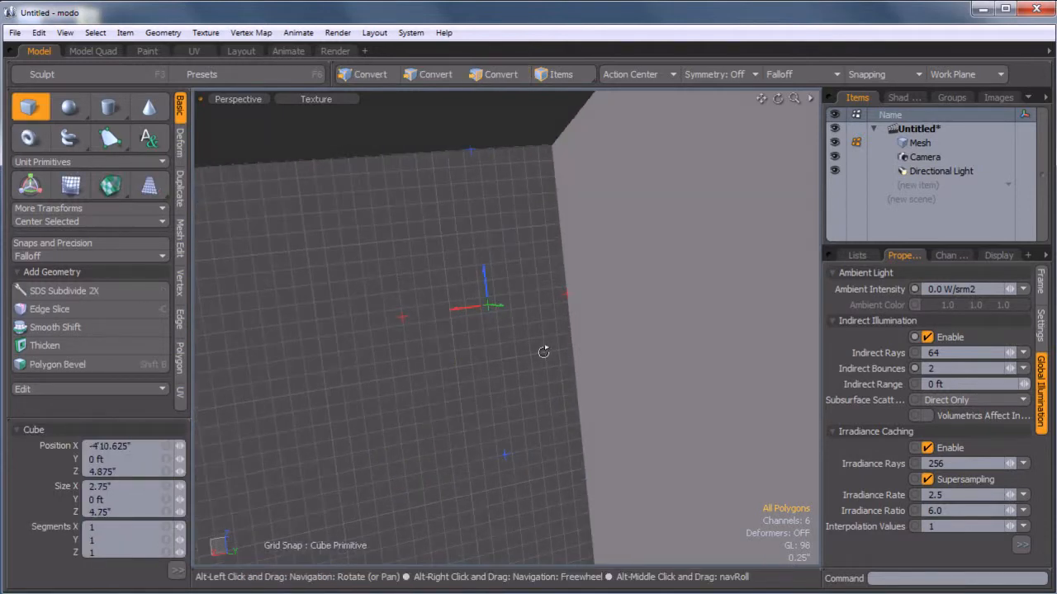
Extend the cube across the room to a Y size of 15 ft, forming a beam, and finish the primitive.
{"action": "left_click_drag", "start_coordinate": [540, 352], "coordinate": [357, 300], "text": "alt"}
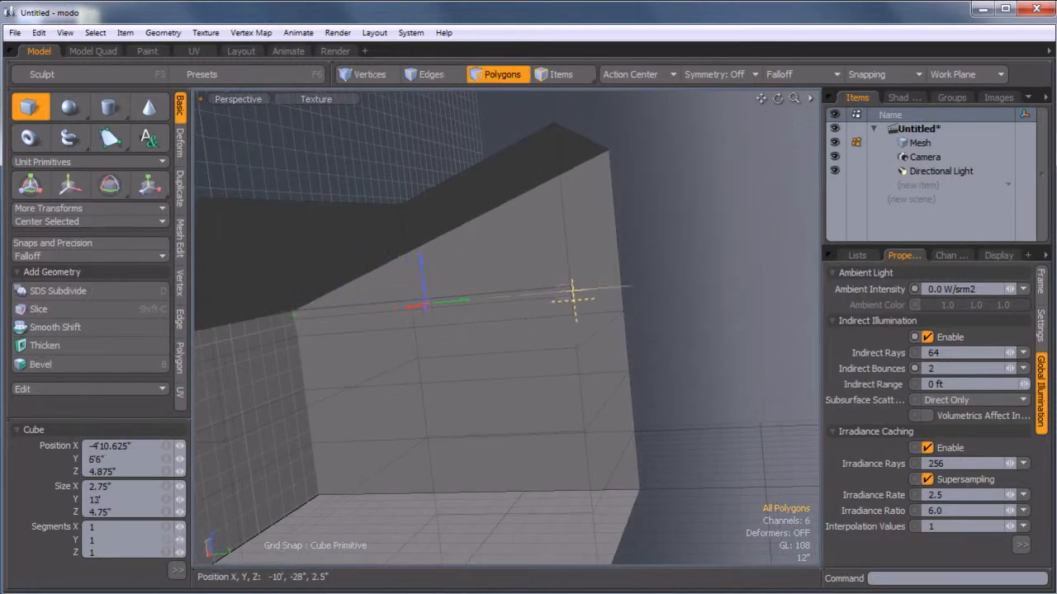
{"action": "left_click_drag", "start_coordinate": [703, 318], "coordinate": [776, 267], "text": "ctrl+alt"}
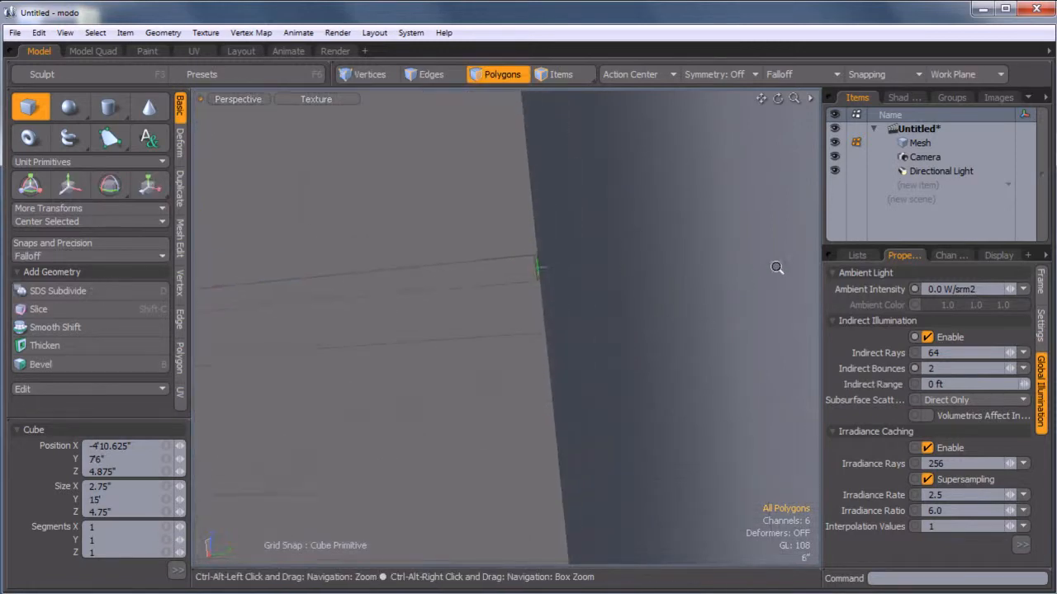
{"action": "left_click_drag", "start_coordinate": [552, 287], "coordinate": [325, 286], "text": "alt+shift"}
{"action": "key", "text": "space"}
Inspect the beam's end at the wall, then reset the work plane to its default orientation.
{"action": "left_click_drag", "start_coordinate": [387, 302], "coordinate": [225, 331], "text": "ctrl+alt"}
{"action": "left_click_drag", "start_coordinate": [342, 319], "coordinate": [492, 380], "text": "alt+shift"}
{"action": "left_click_drag", "start_coordinate": [492, 380], "coordinate": [548, 386], "text": "ctrl+alt"}
{"action": "key", "text": "3"}
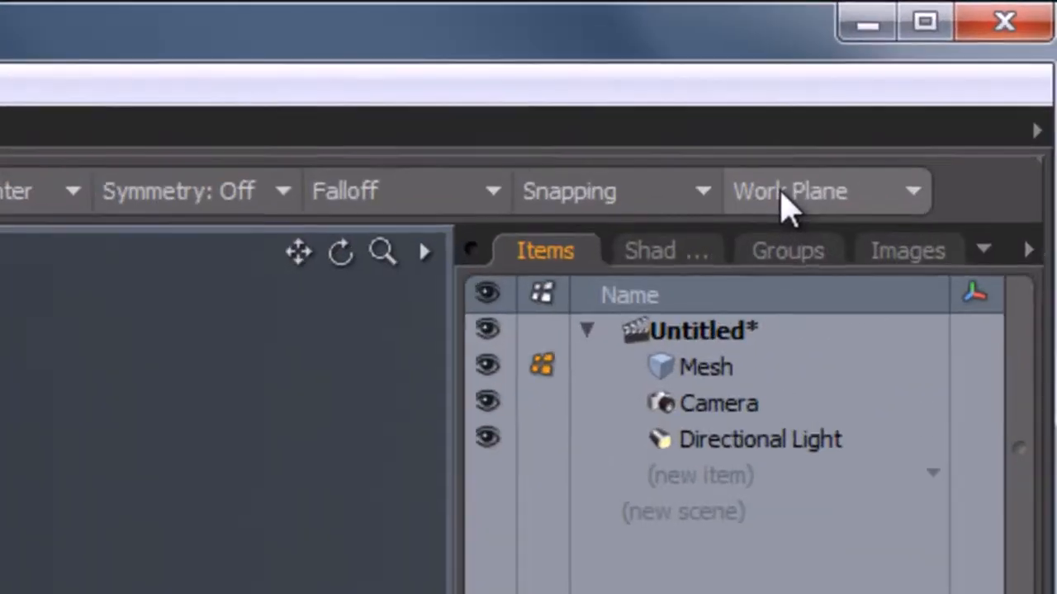
{"action": "left_click", "coordinate": [949, 75]}
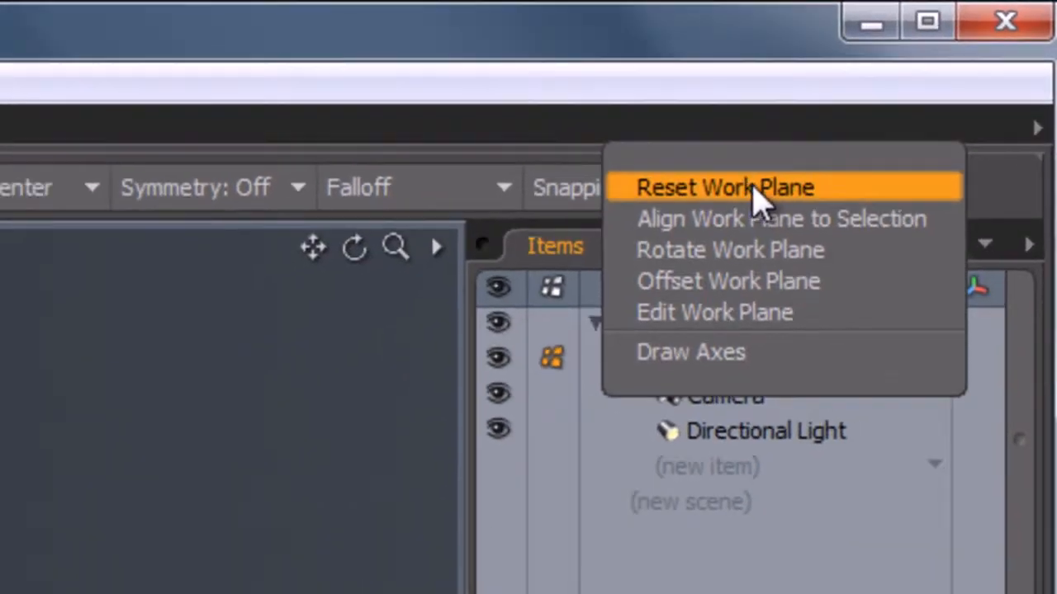
{"action": "left_click", "coordinate": [733, 208]}
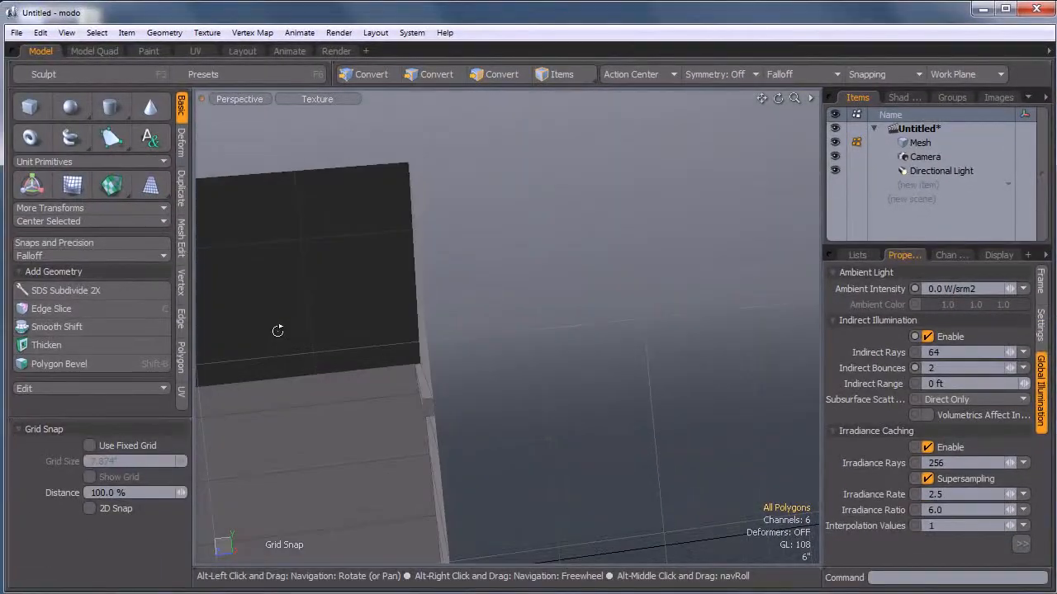
Select the beam's end polygon at the ceiling's high side and move it up close to the ceiling's top edge.
{"action": "left_click_drag", "start_coordinate": [277, 331], "coordinate": [510, 226], "text": "alt"}
{"action": "left_click", "coordinate": [636, 357]}
{"action": "left_click_drag", "start_coordinate": [538, 438], "coordinate": [715, 299], "text": "ctrl+alt"}
{"action": "left_click_drag", "start_coordinate": [456, 160], "coordinate": [487, 421], "text": "ctrl+alt"}
{"action": "left_click_drag", "start_coordinate": [480, 178], "coordinate": [520, 343], "text": "ctrl+alt"}
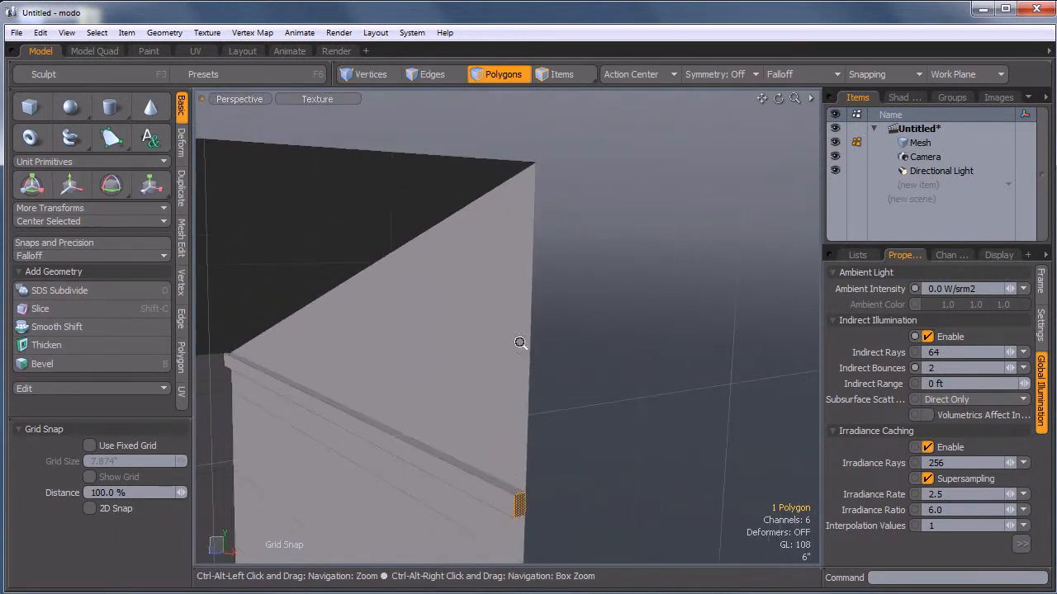
{"action": "key", "text": "w"}
{"action": "left_click_drag", "start_coordinate": [520, 473], "coordinate": [597, 228]}
{"action": "left_click_drag", "start_coordinate": [597, 229], "coordinate": [551, 244], "text": "alt"}
{"action": "left_click_drag", "start_coordinate": [551, 244], "coordinate": [571, 295], "text": "ctrl+alt"}
{"action": "key", "text": "space"}
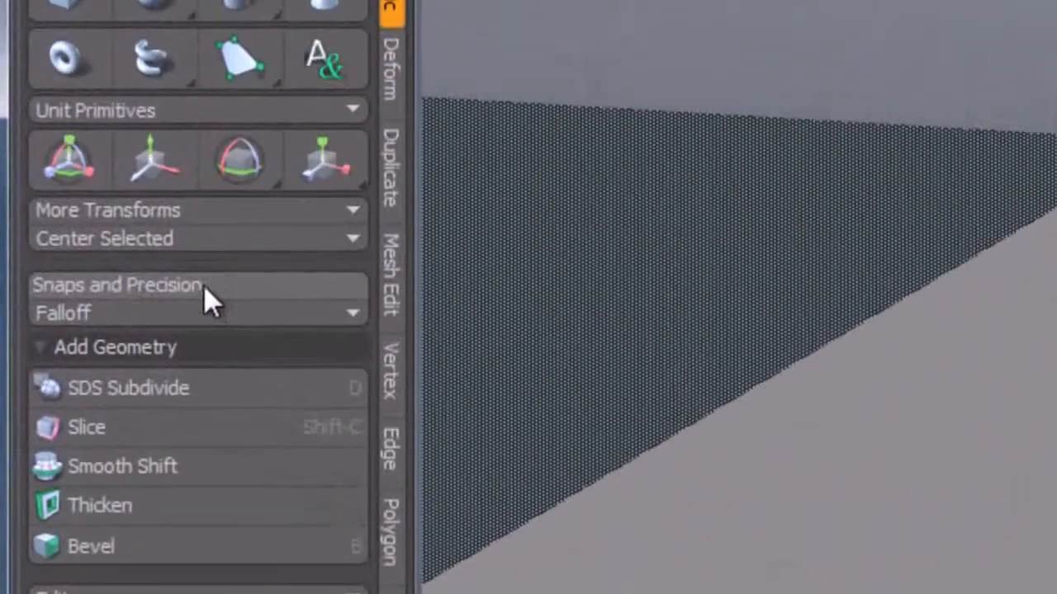
Use Drag Snap Rigid to snap the upper corner of the beam's end polygon onto the ceiling's high corner.
{"action": "left_click", "coordinate": [174, 267]}
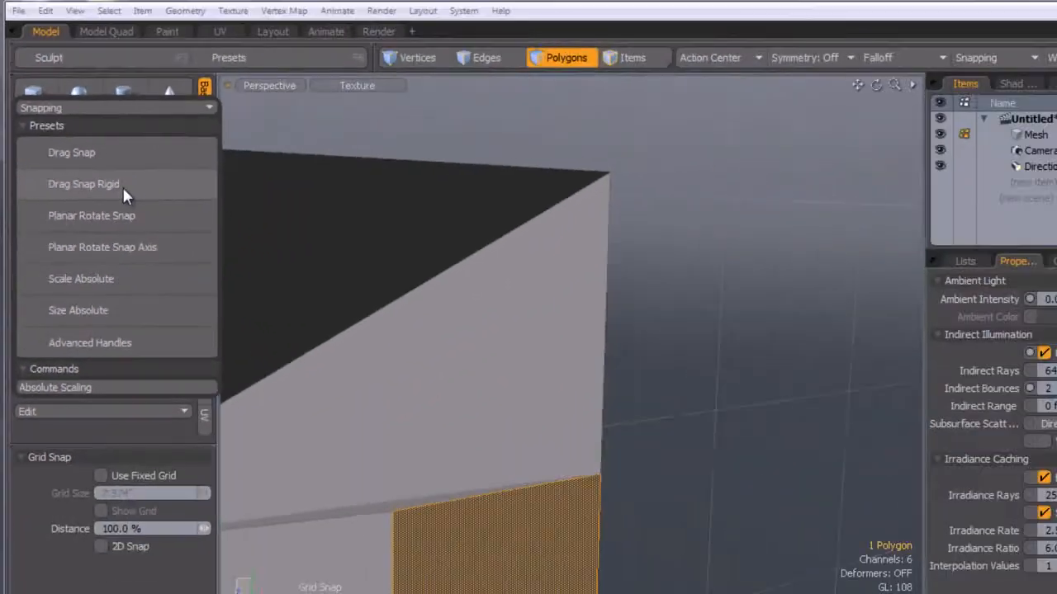
{"action": "left_click", "coordinate": [124, 190]}
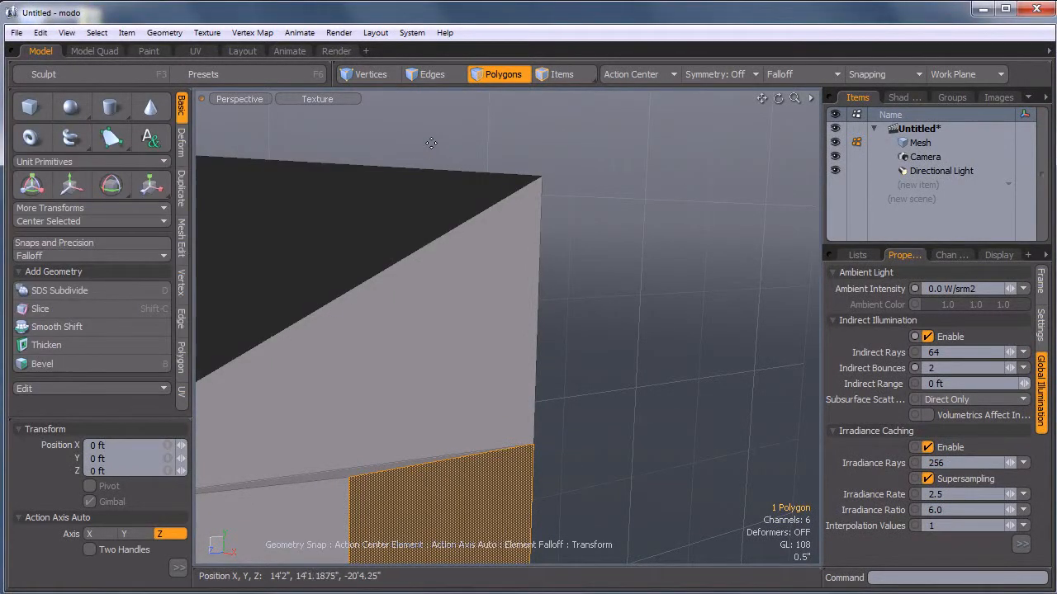
{"action": "scroll", "coordinate": [52, 458], "scroll_direction": "down", "scroll_amount": 5}
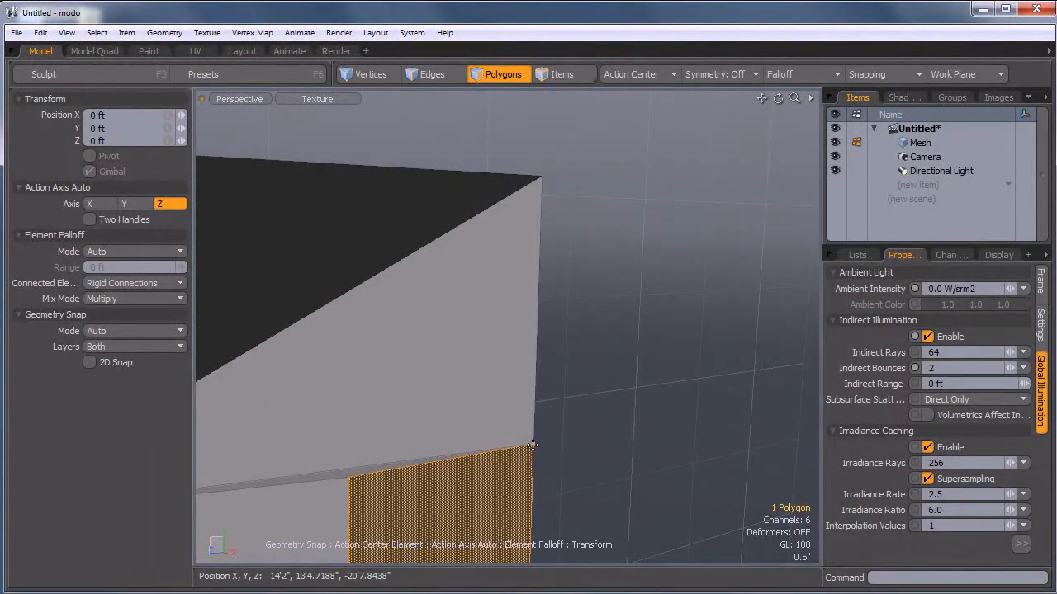
{"action": "left_click_drag", "start_coordinate": [533, 446], "coordinate": [544, 177]}
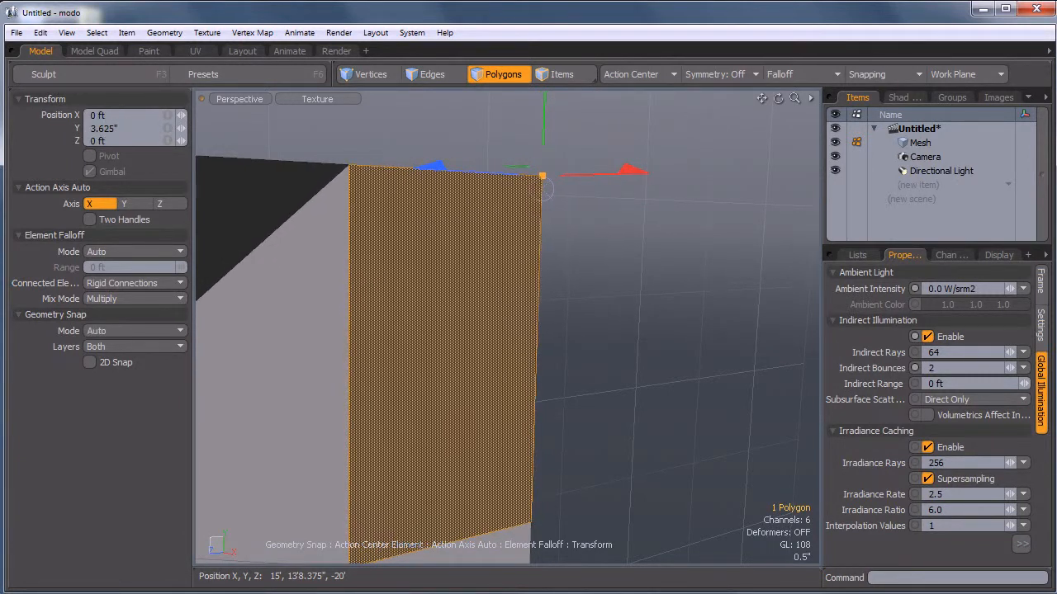
{"action": "key", "text": "q"}
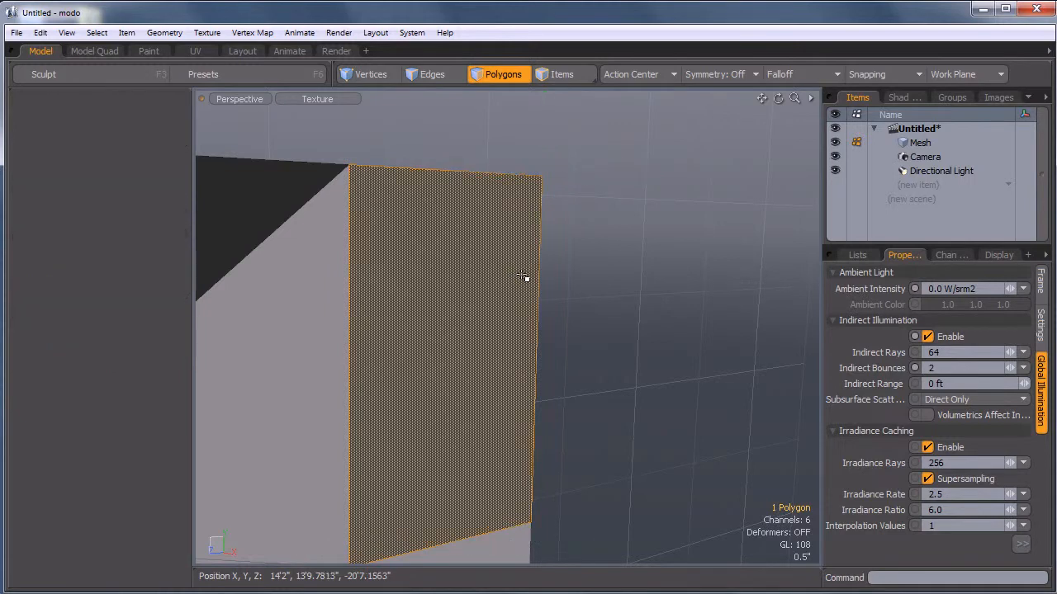
Select the whole beam and array it with counts X 1, Y 1, Z 4 and an X offset of about 7'2".
{"action": "left_click_drag", "start_coordinate": [526, 278], "coordinate": [565, 343], "text": "alt"}
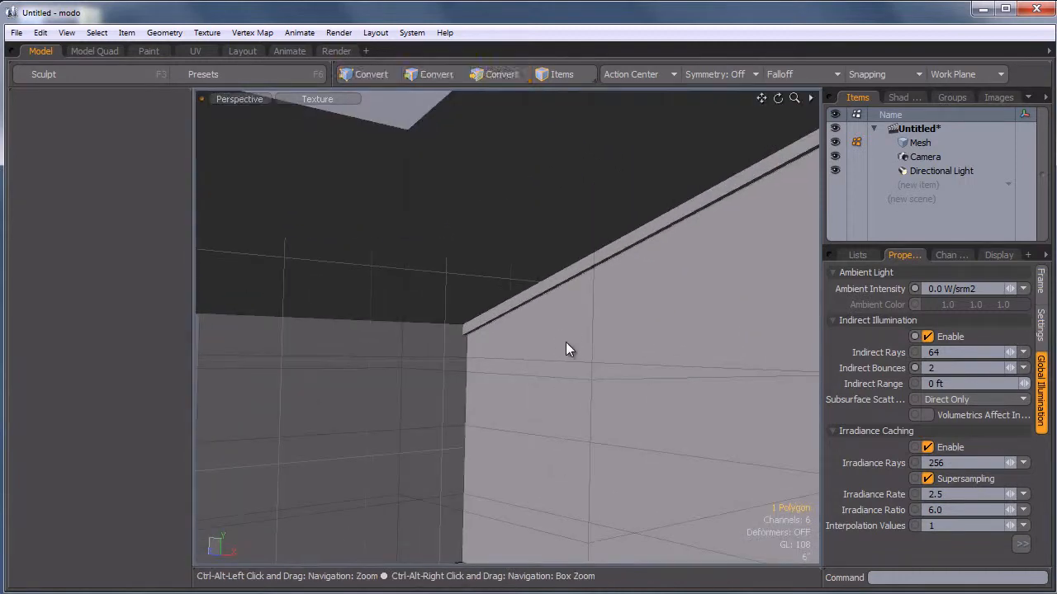
{"action": "double_click", "coordinate": [571, 269]}
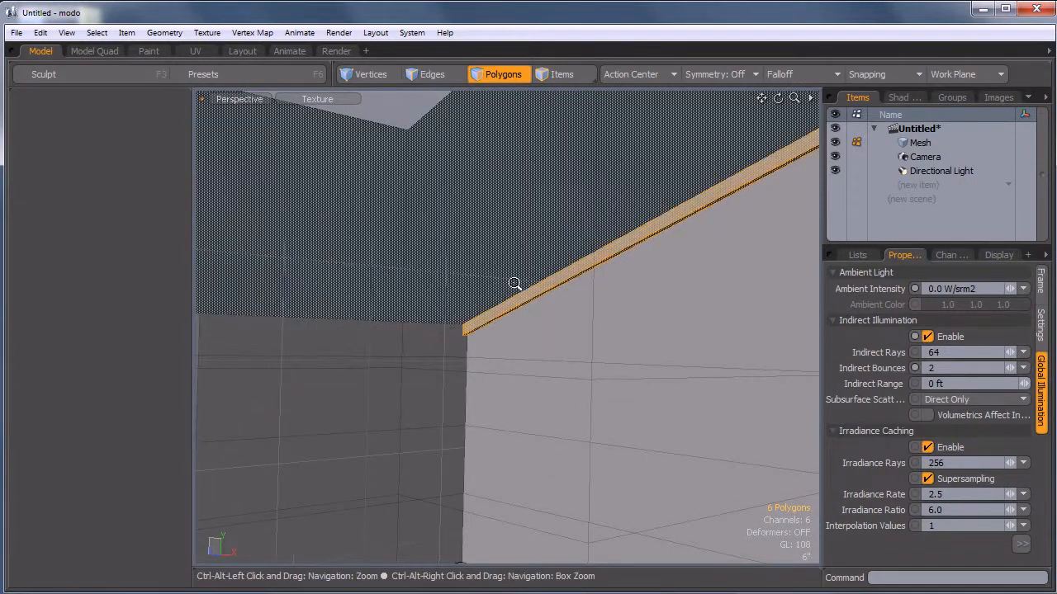
{"action": "left_click_drag", "start_coordinate": [515, 283], "coordinate": [446, 309], "text": "ctrl+alt"}
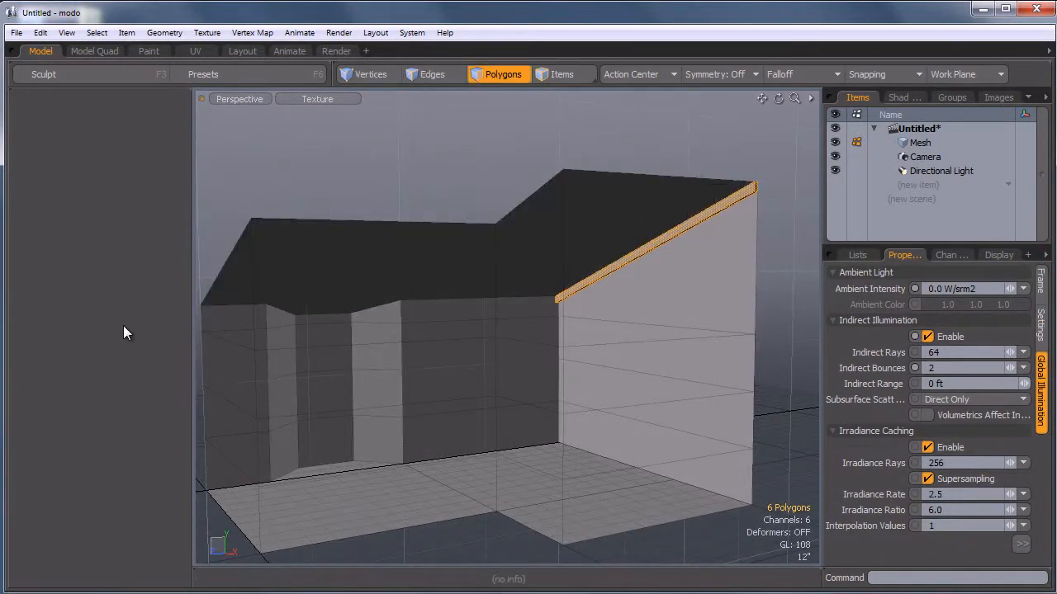
{"action": "mouse_move", "coordinate": [123, 325]}
{"action": "left_click", "coordinate": [183, 188]}
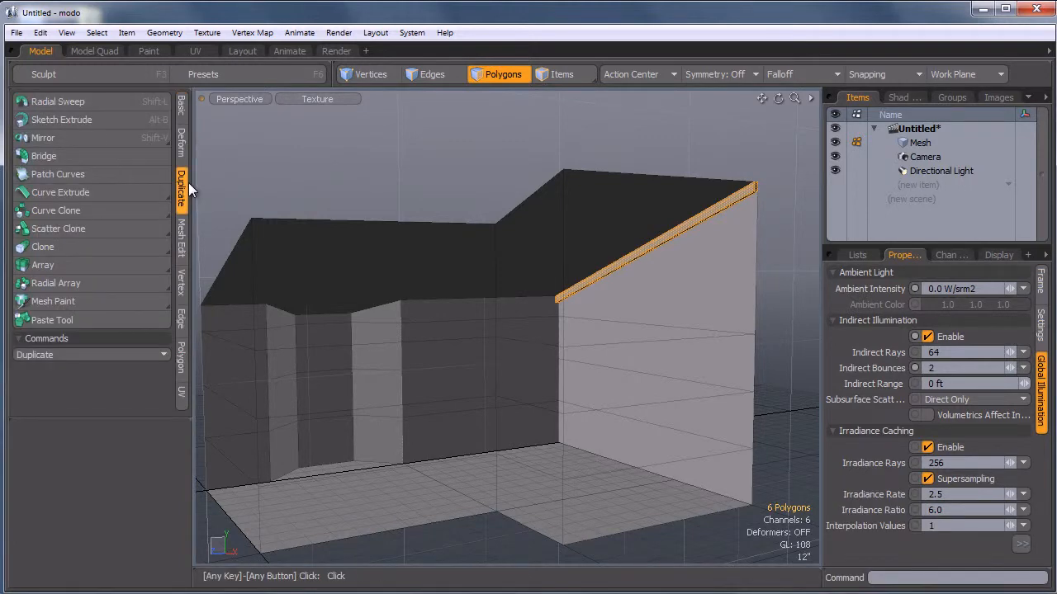
{"action": "left_click", "coordinate": [46, 260]}
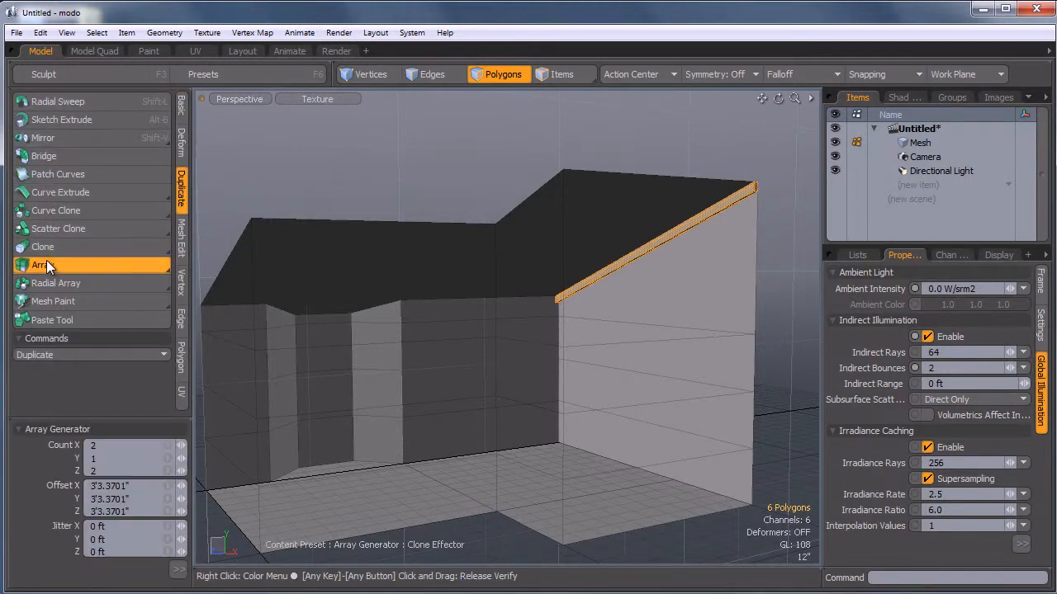
{"action": "left_click_drag", "start_coordinate": [479, 302], "coordinate": [552, 370], "text": "alt"}
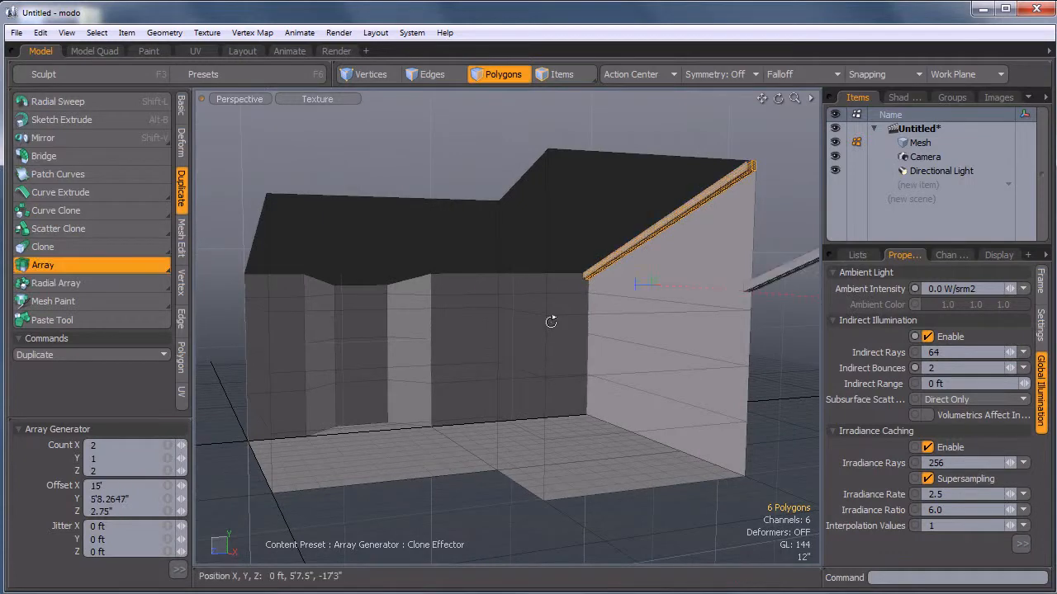
{"action": "left_click_drag", "start_coordinate": [550, 314], "coordinate": [568, 361], "text": "alt"}
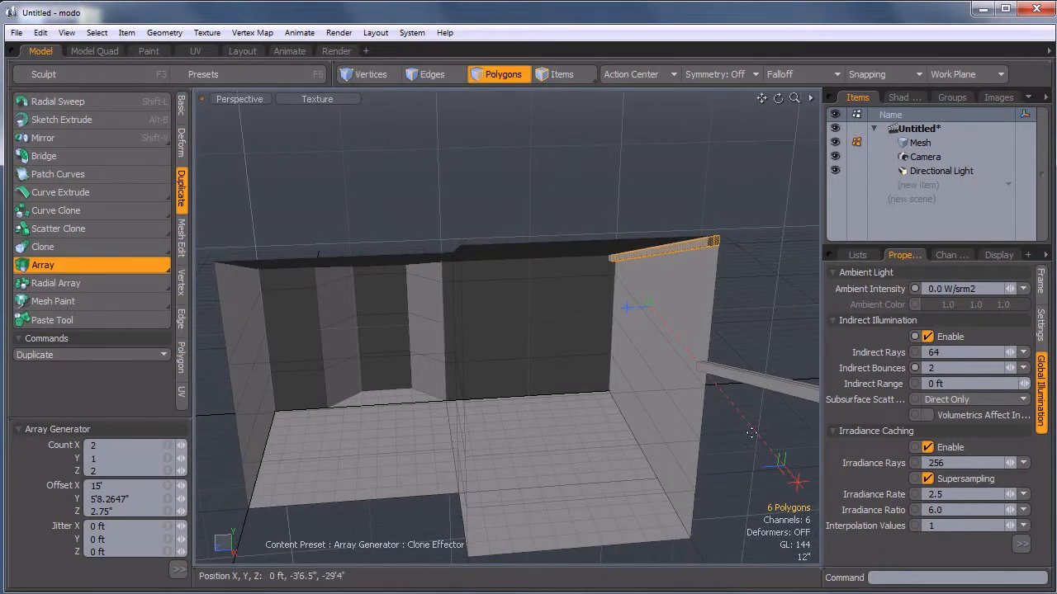
{"action": "left_click_drag", "start_coordinate": [793, 478], "coordinate": [740, 414]}
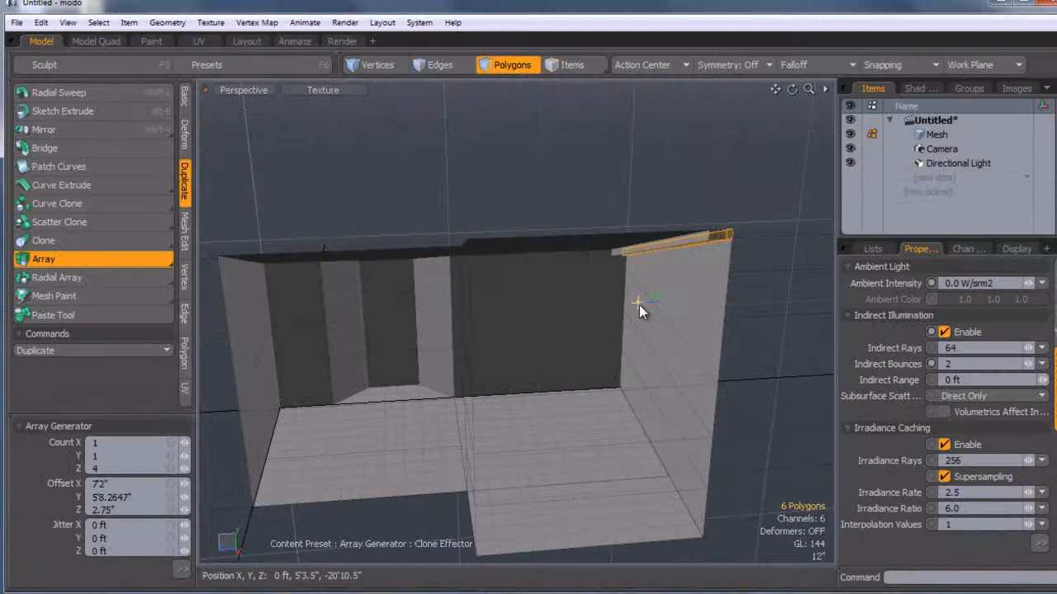
Space the arrayed beams across the ceiling with a Z offset of about 3'3.125" and finish the array.
{"action": "left_click_drag", "start_coordinate": [636, 305], "coordinate": [613, 307]}
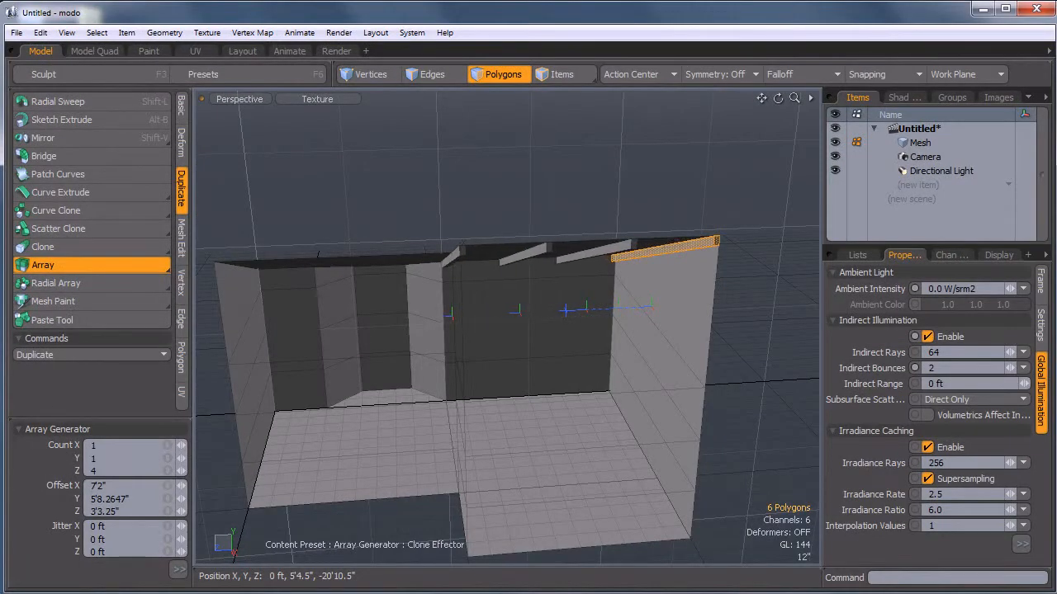
{"action": "left_click_drag", "start_coordinate": [566, 310], "coordinate": [528, 236], "text": "alt"}
{"action": "left_click_drag", "start_coordinate": [746, 518], "coordinate": [708, 516], "text": "ctrl+alt"}
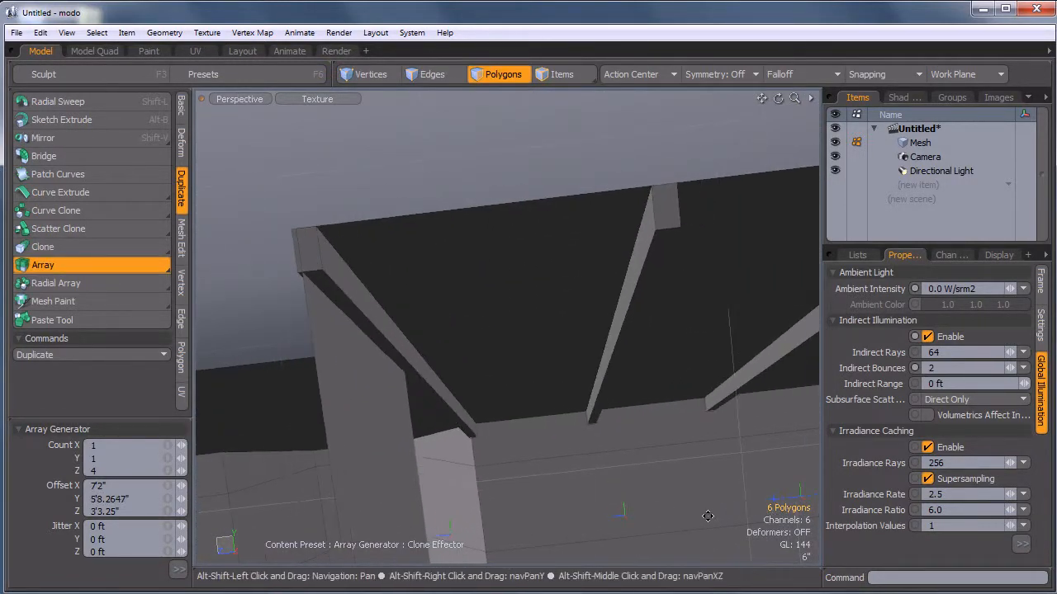
{"action": "left_click_drag", "start_coordinate": [773, 499], "coordinate": [773, 498]}
{"action": "left_click_drag", "start_coordinate": [393, 316], "coordinate": [446, 328], "text": "alt"}
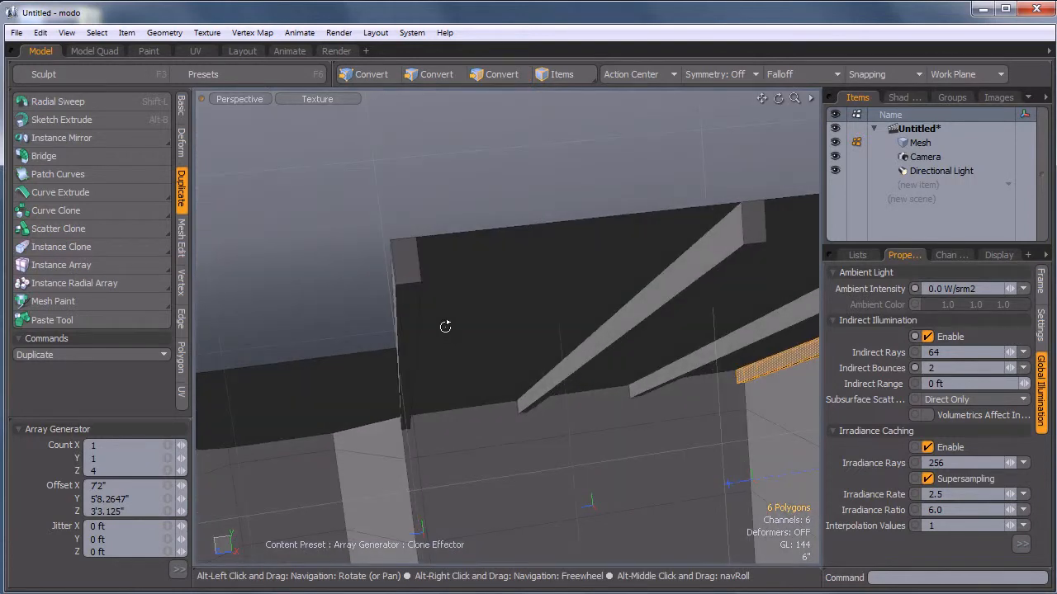
{"action": "key", "text": "q"}
Select the last beam at the ceiling's open side edge and move it inward about -4.125" in Z.
{"action": "left_click_drag", "start_coordinate": [403, 297], "coordinate": [611, 216], "text": "ctrl+alt"}
{"action": "left_click_drag", "start_coordinate": [487, 262], "coordinate": [517, 409], "text": "alt+shift"}
{"action": "double_click", "coordinate": [542, 428]}
{"action": "left_click_drag", "start_coordinate": [499, 365], "coordinate": [500, 407], "text": "ctrl+alt"}
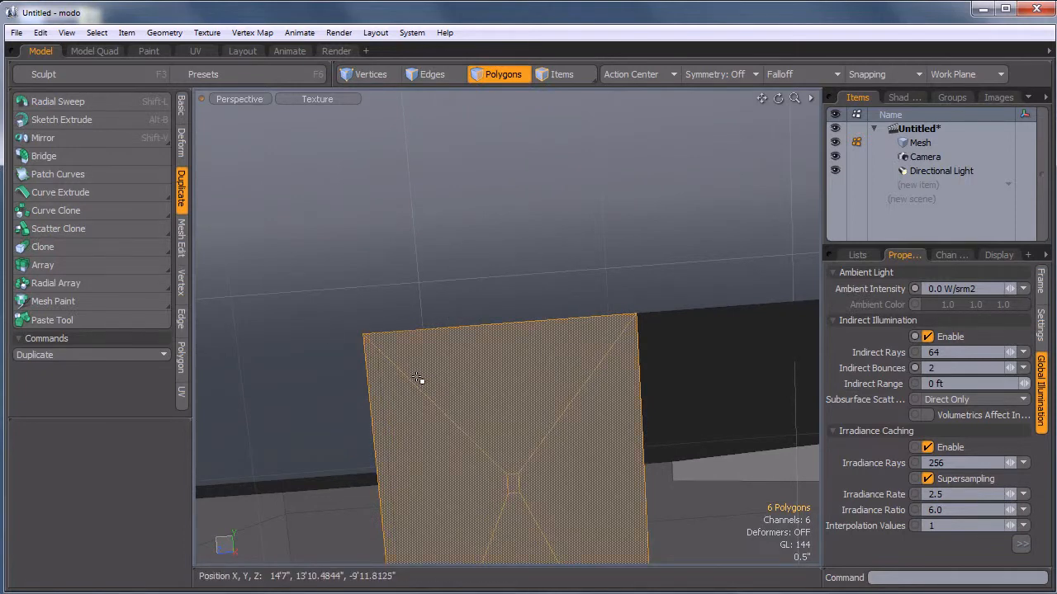
{"action": "key", "text": "w"}
{"action": "left_click_drag", "start_coordinate": [471, 442], "coordinate": [692, 256], "text": "ctrl+alt"}
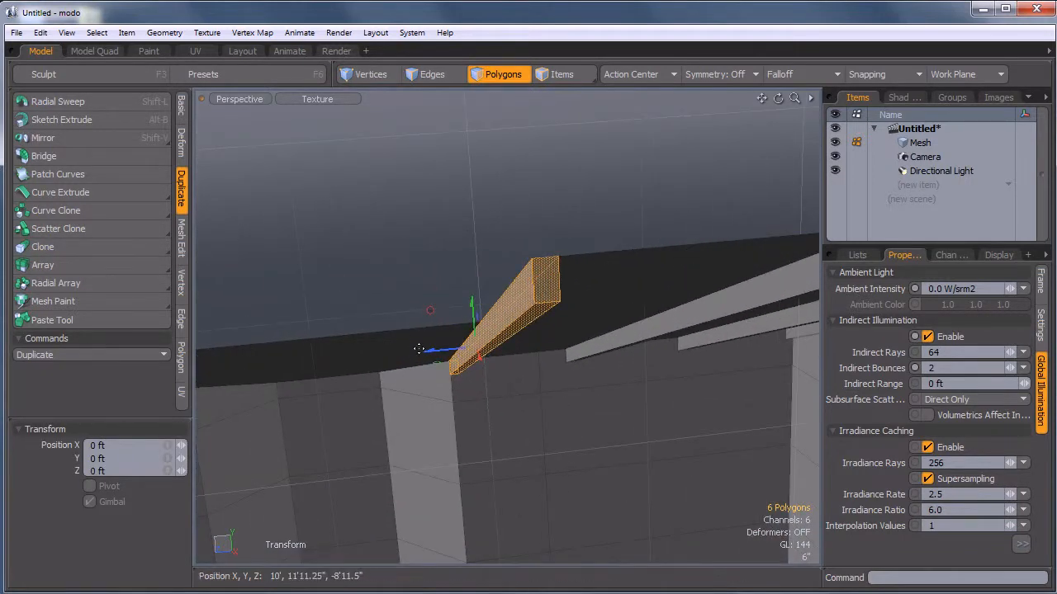
{"action": "left_click_drag", "start_coordinate": [431, 351], "coordinate": [454, 348]}
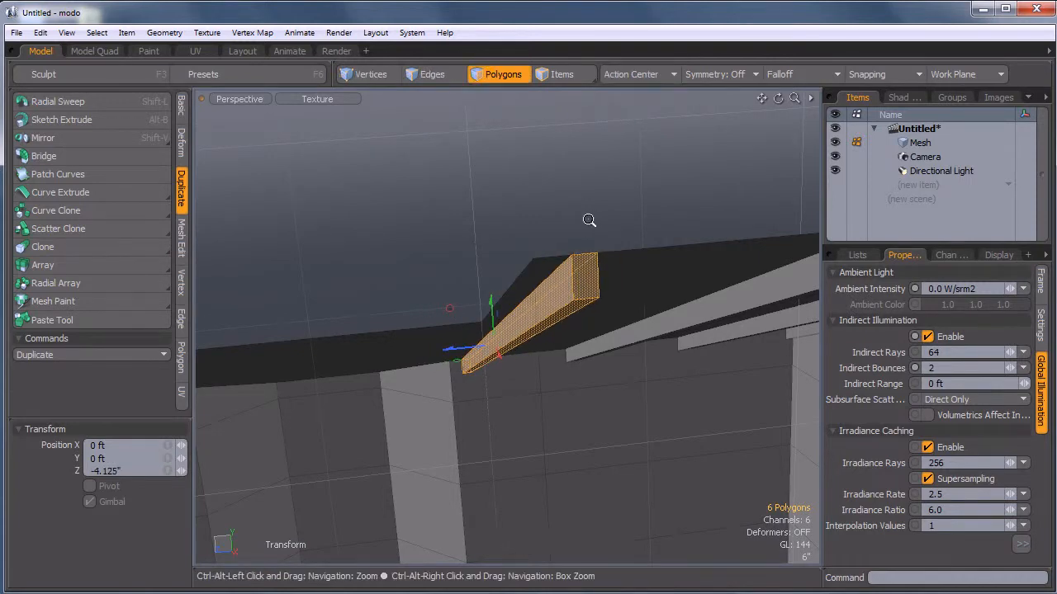
Use Drag Snap Rigid to snap the last beam's upper outer corner onto the ceiling corner, and clear the selection.
{"action": "left_click_drag", "start_coordinate": [588, 219], "coordinate": [685, 206], "text": "ctrl+alt"}
{"action": "left_click_drag", "start_coordinate": [476, 361], "coordinate": [467, 317], "text": "alt+shift"}
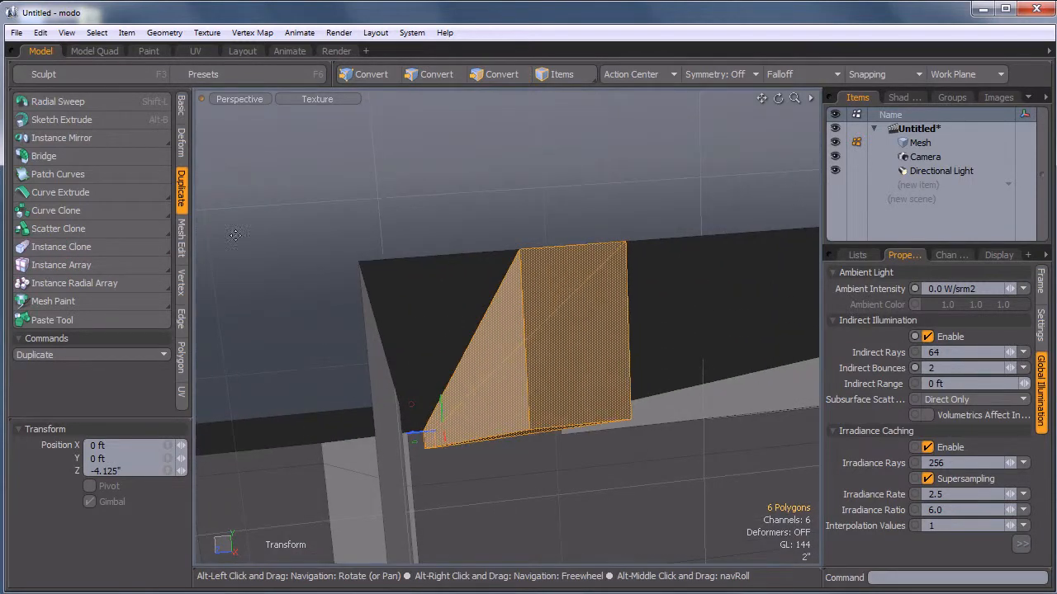
{"action": "key", "text": "3"}
{"action": "left_click", "coordinate": [182, 107]}
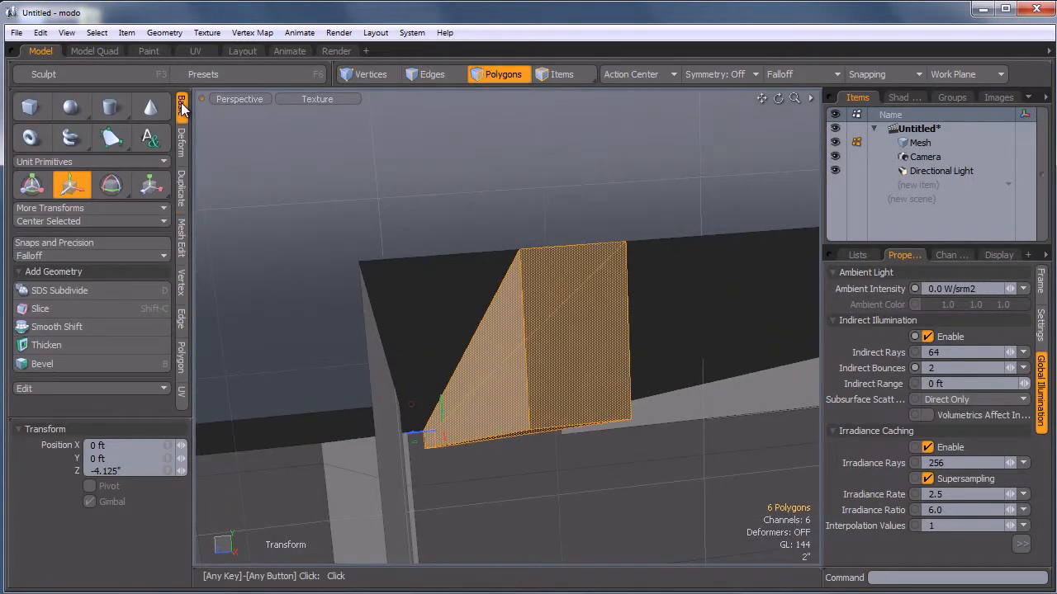
{"action": "left_click", "coordinate": [58, 236]}
{"action": "left_click", "coordinate": [64, 180]}
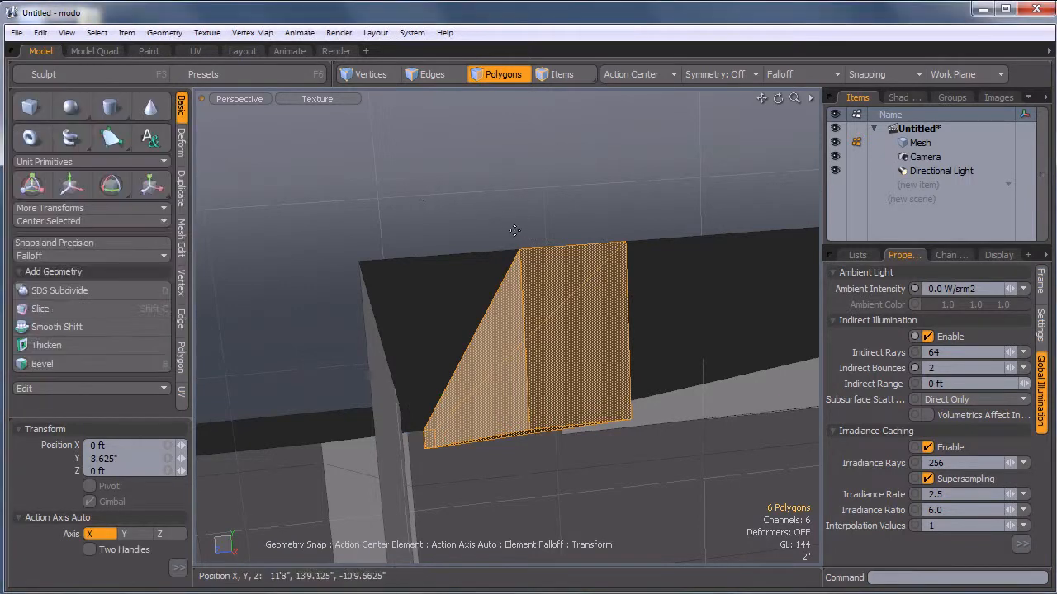
{"action": "left_click_drag", "start_coordinate": [519, 249], "coordinate": [358, 263]}
{"action": "key", "text": "q"}
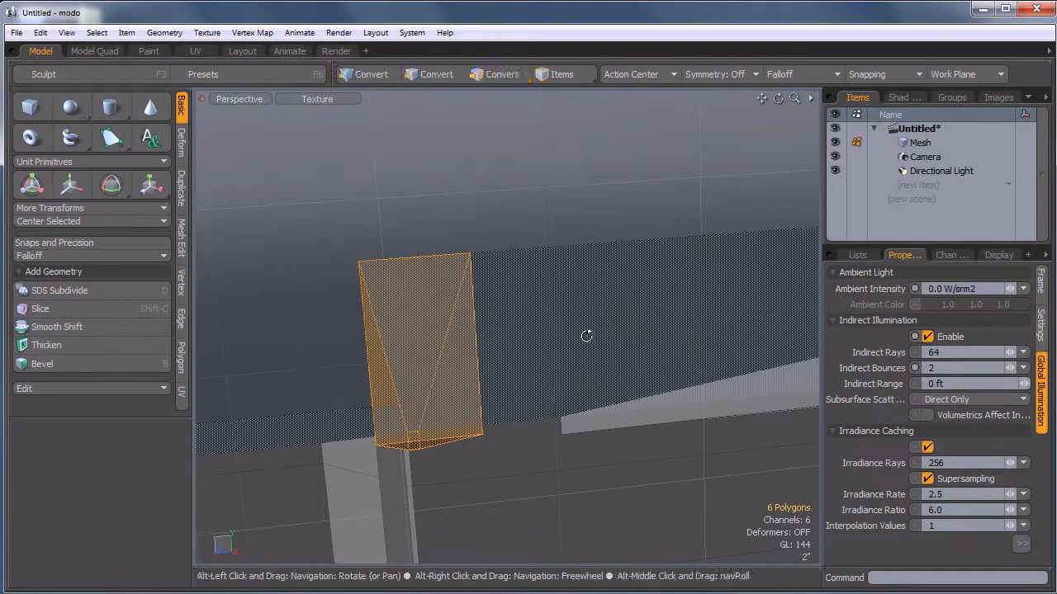
{"action": "left_click_drag", "start_coordinate": [587, 335], "coordinate": [363, 400], "text": "ctrl+alt"}
{"action": "left_click", "coordinate": [465, 258]}
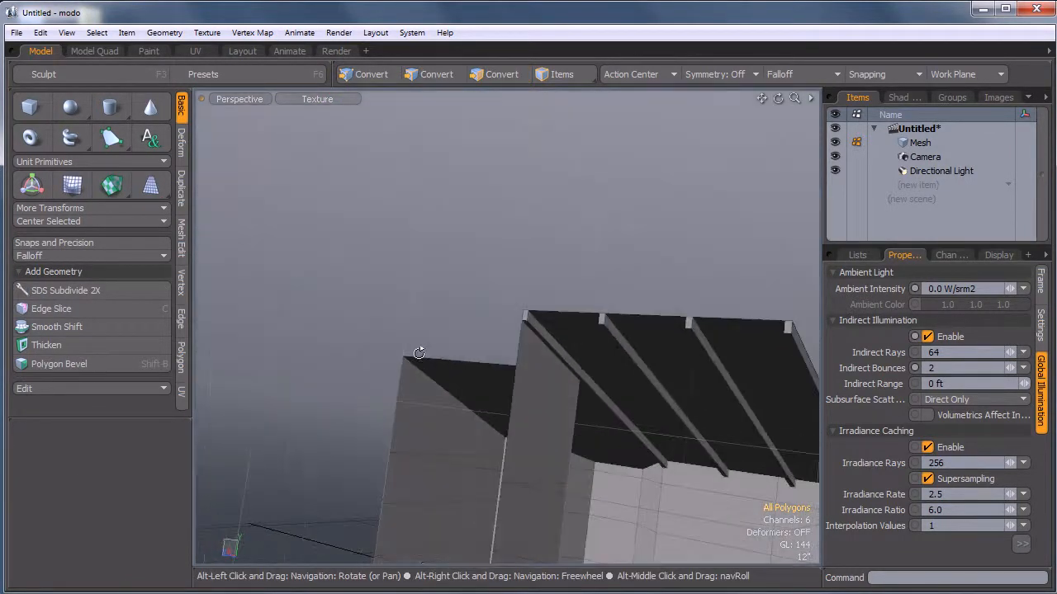